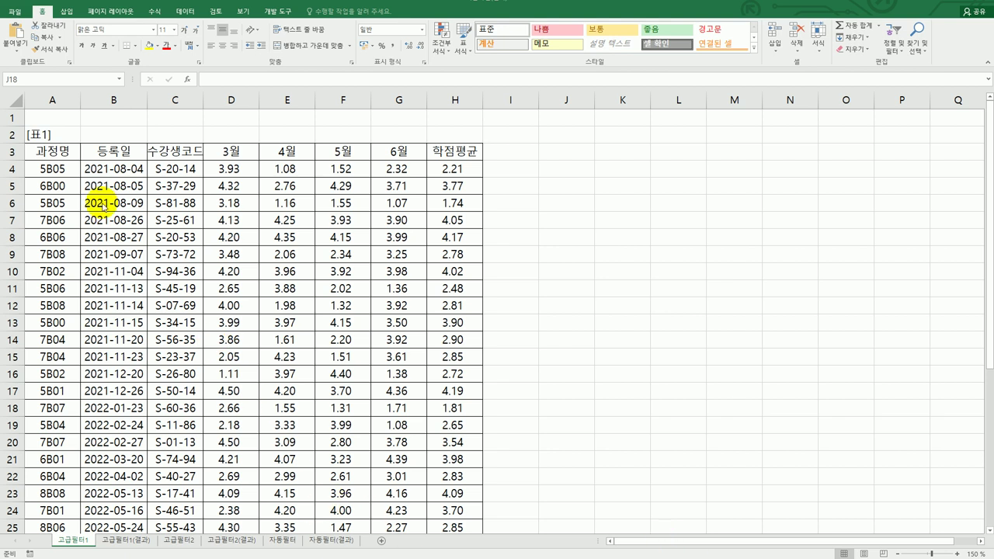
Step: Review the source table A3:H38, including its 등록일 dates and its 3월 and 4월 columns
left_click_drag(55, 151, 450, 482)
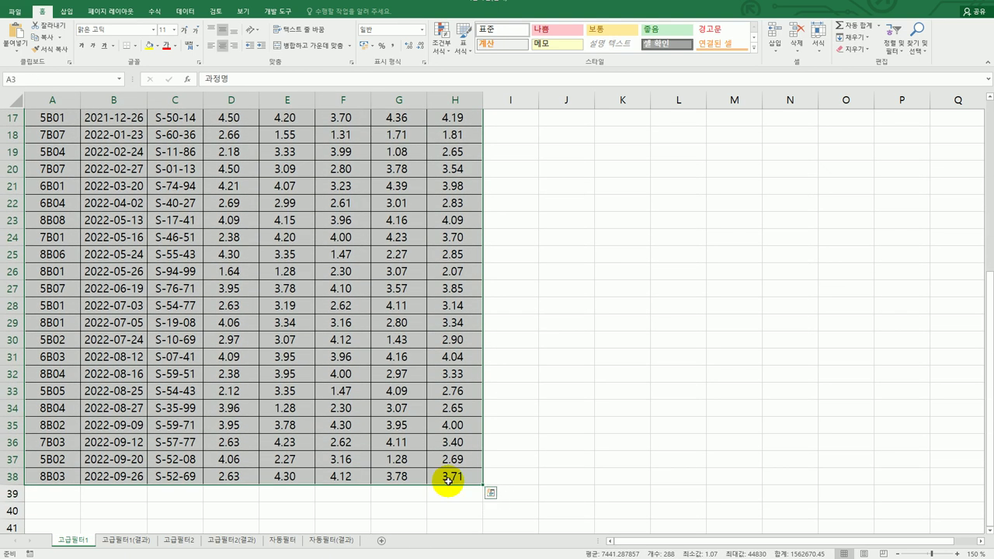
scroll(449, 482, "up", 6)
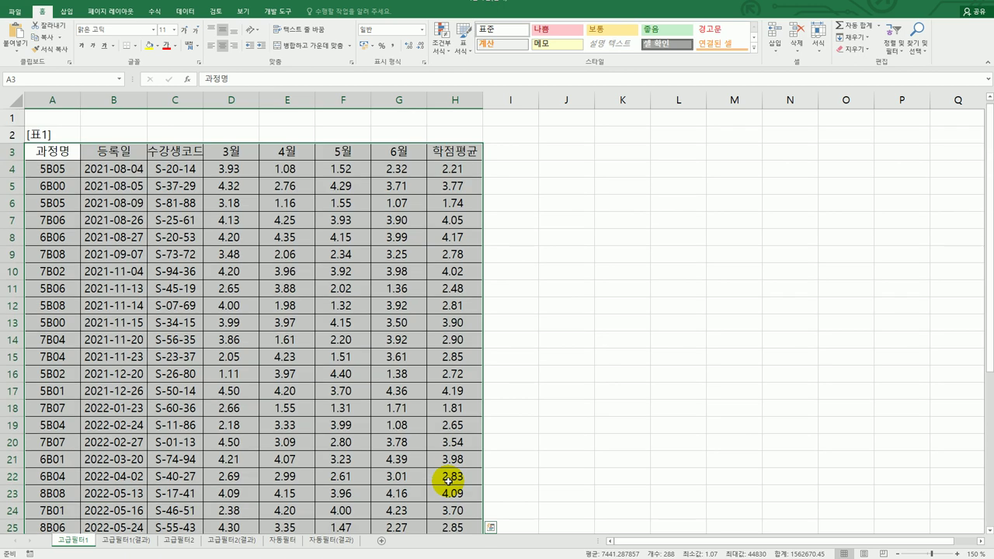
left_click(125, 154)
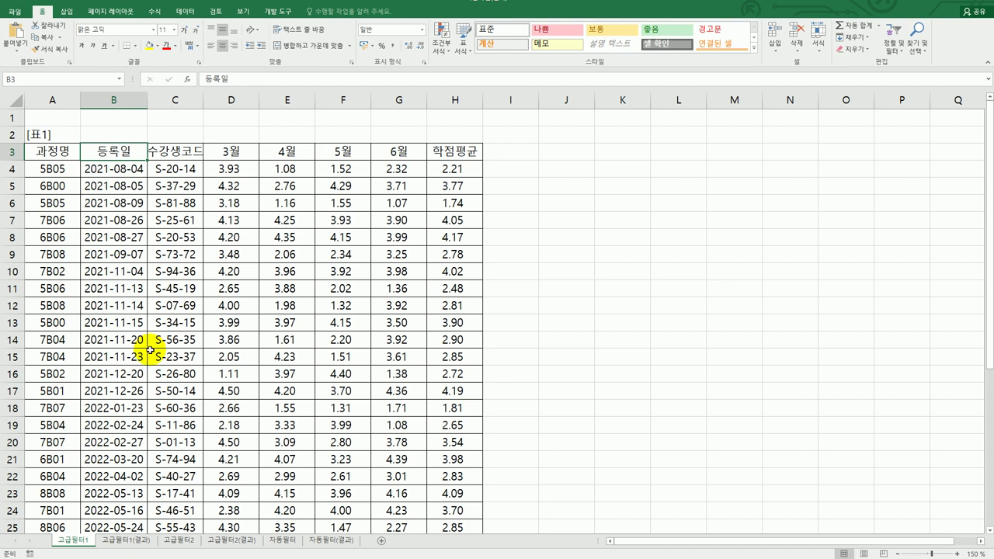
left_click(130, 475)
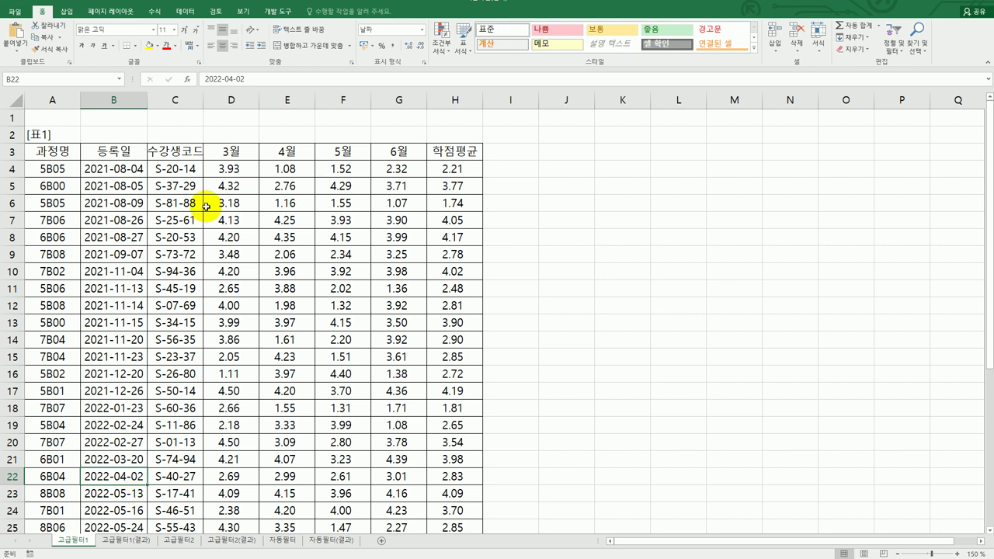
left_click(233, 153)
left_click(276, 153)
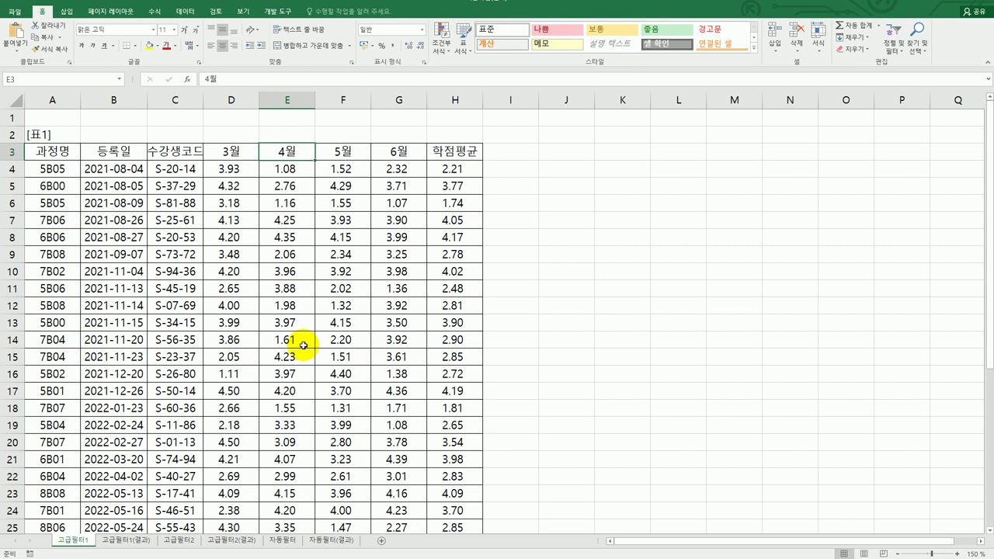
Step: Enter the criteria heading 조건 in cell A40 below the table
scroll(303, 346, "down", 7)
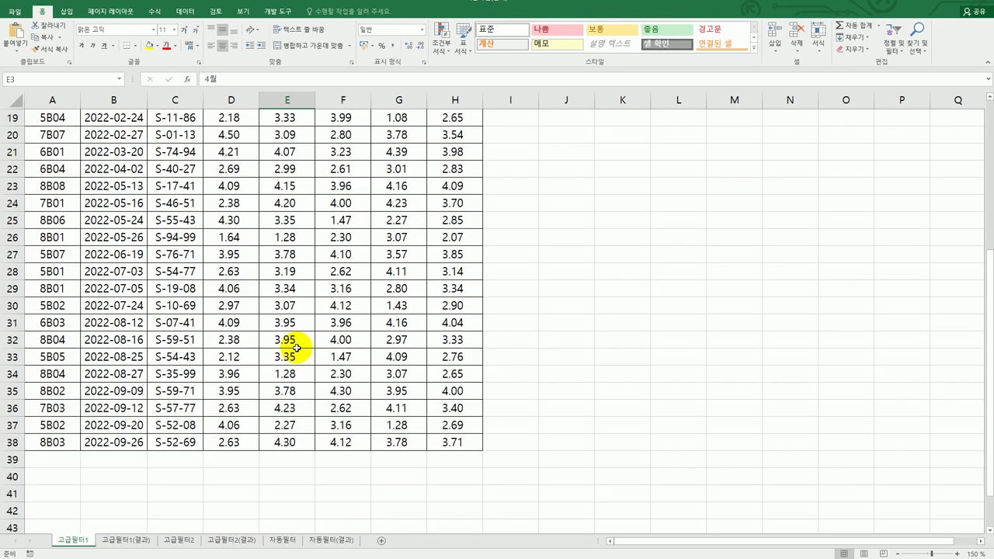
left_click(66, 375)
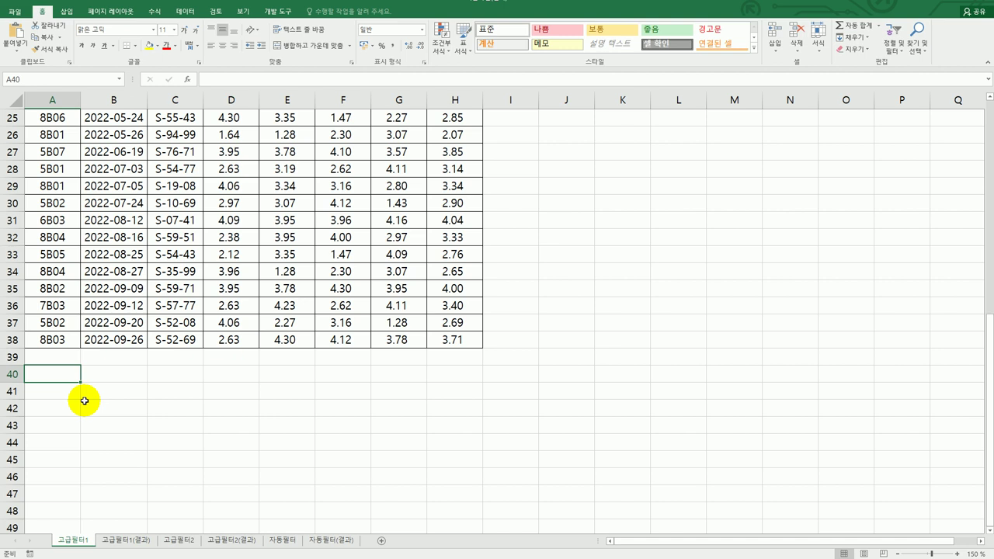
type("wh")
key("BackSpace")
key("BackSpace")
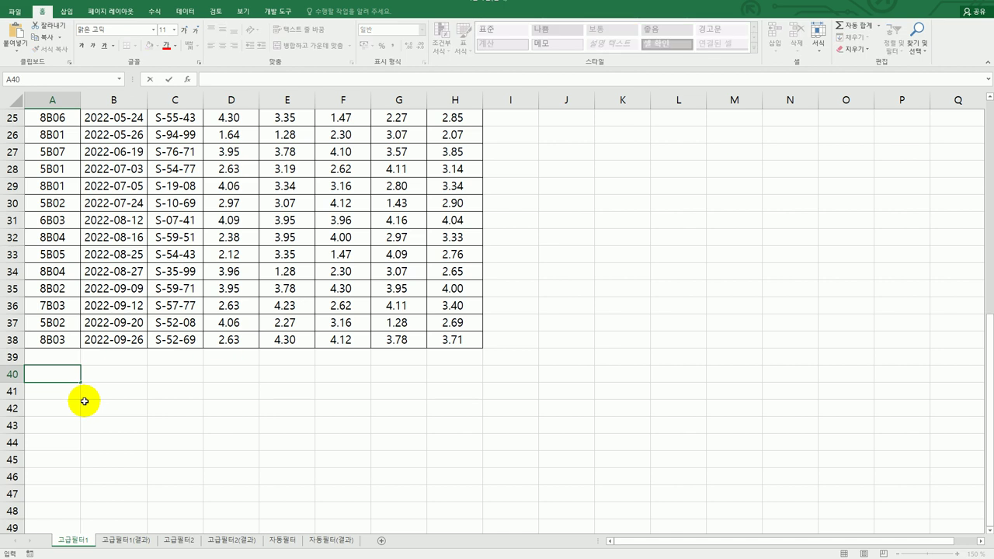
type("조거ㄴ")
key("Return")
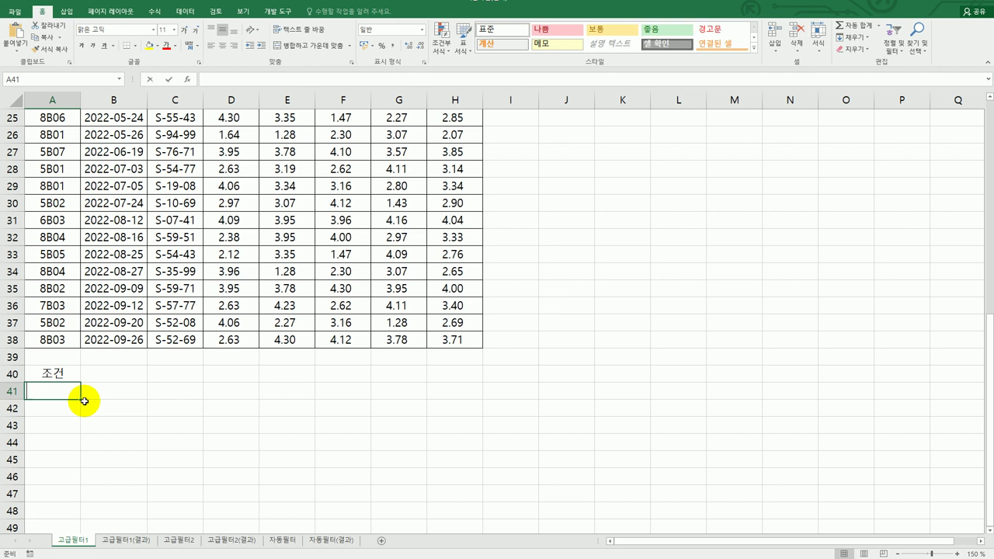
Step: Start an AND formula in A41 with YEAR(B4)=2022 as its first condition
type("=and(")
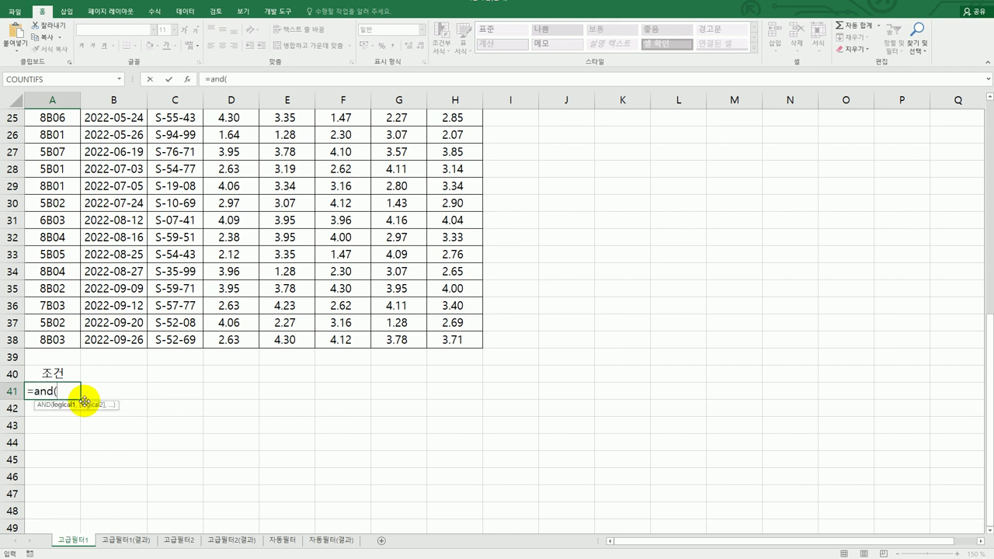
type("year")
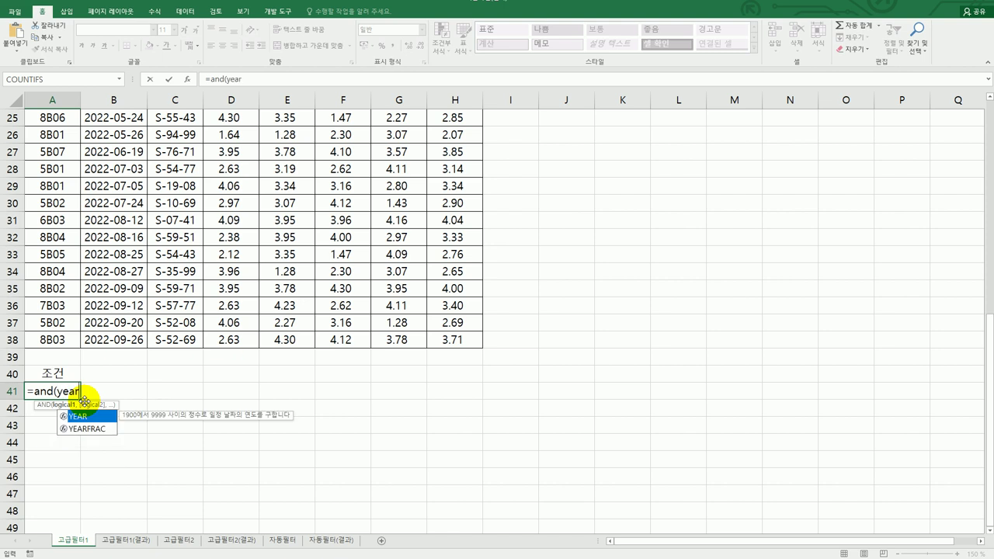
key("Tab")
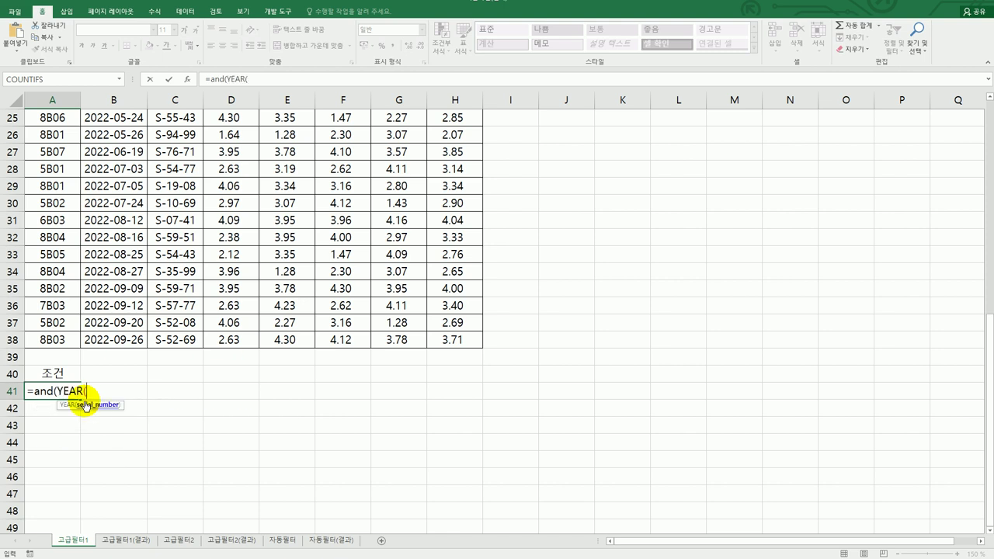
scroll(85, 405, "up", 8)
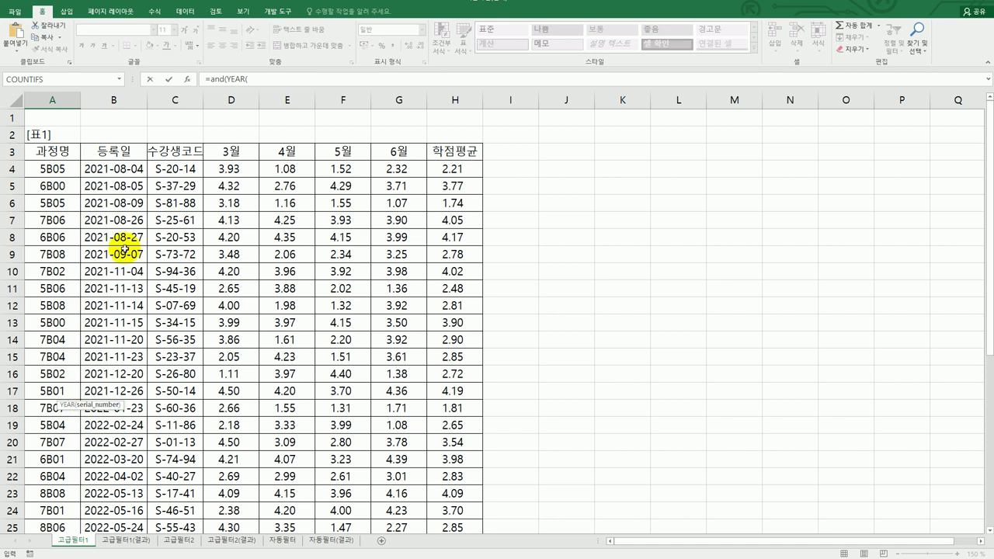
left_click(127, 168)
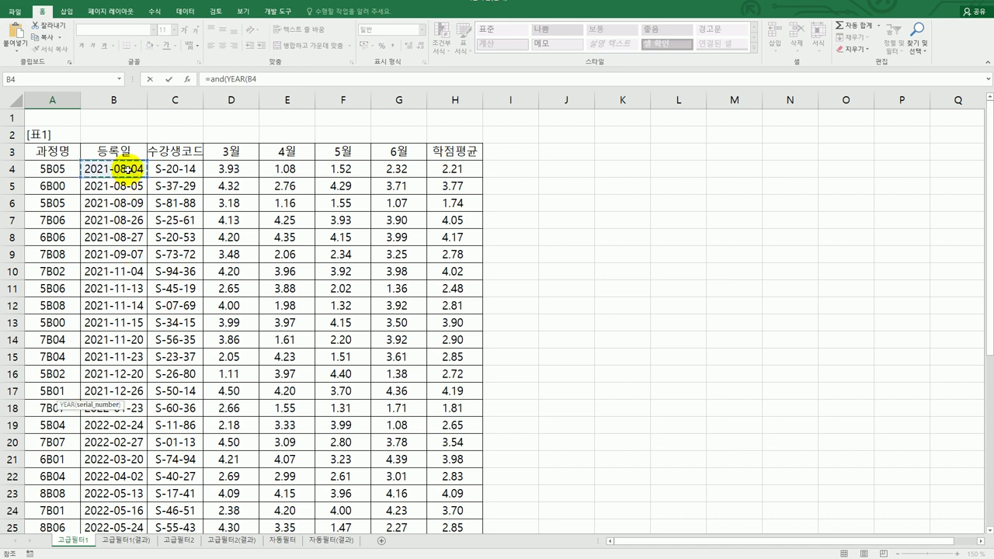
scroll(211, 129, "down", 10)
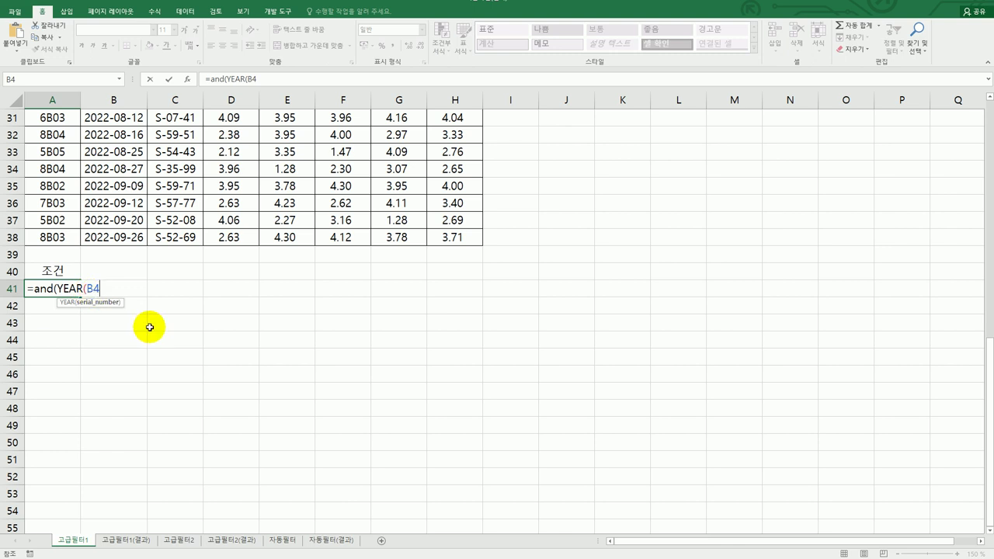
type(")=2022")
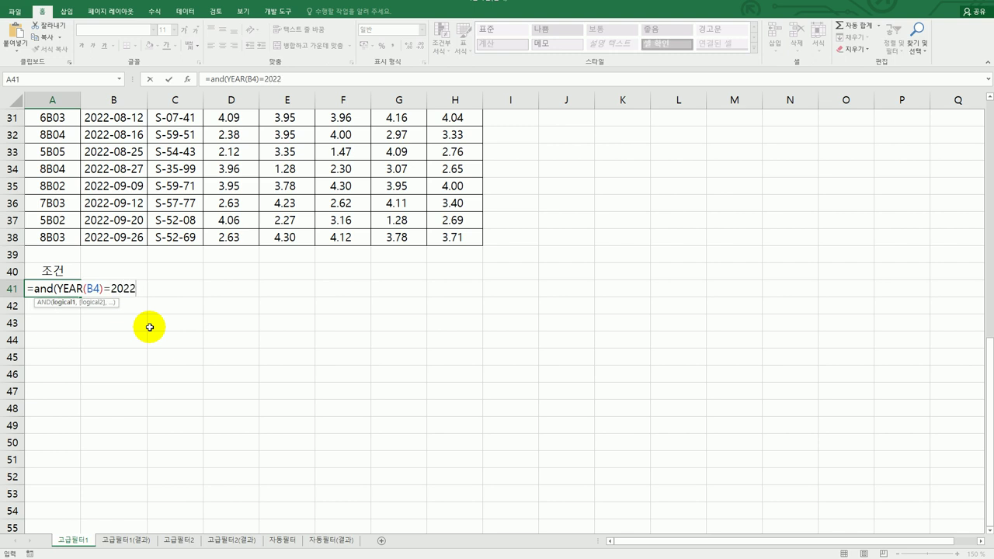
type(",")
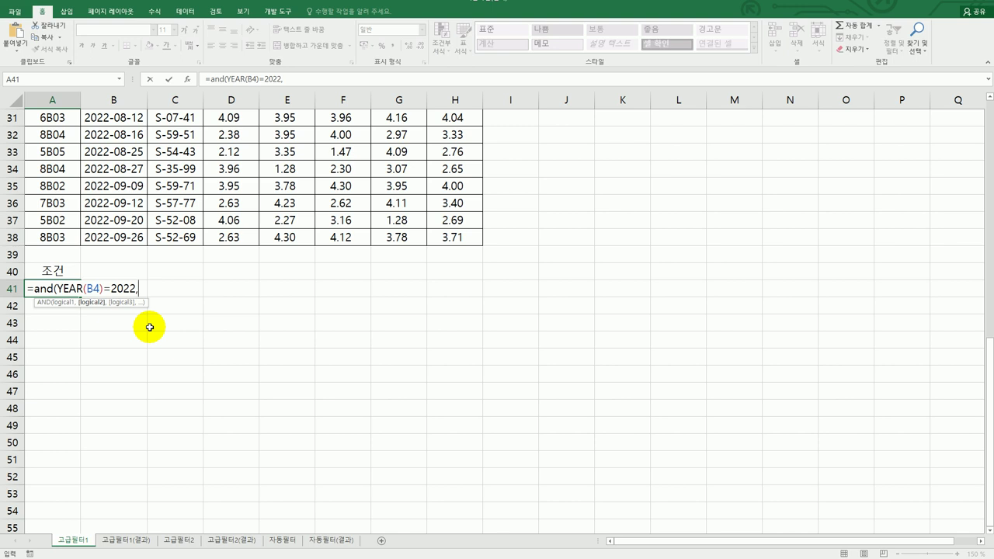
Step: Nest an OR function as the AND formula's second condition, with D4>=3.5 as the first OR test
type("or(")
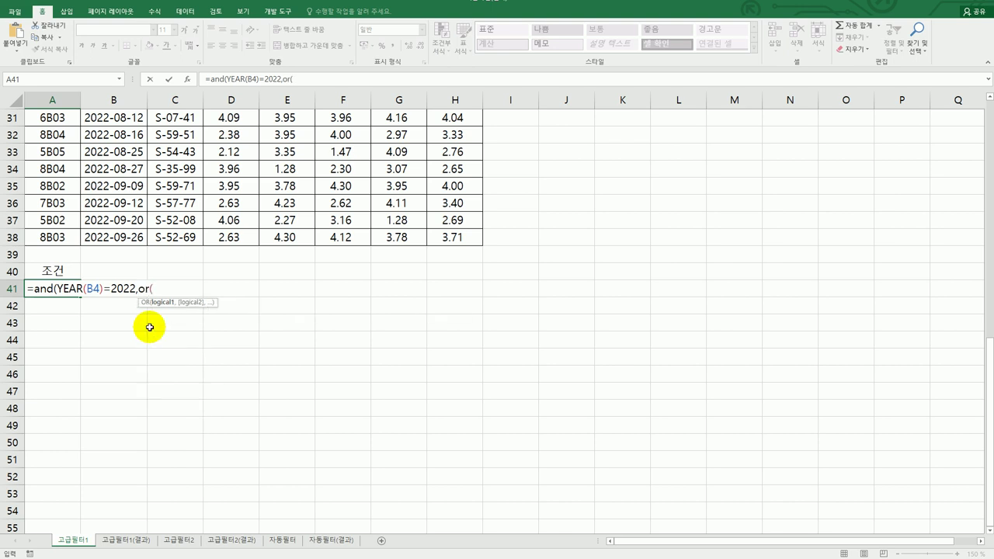
scroll(149, 327, "up", 10)
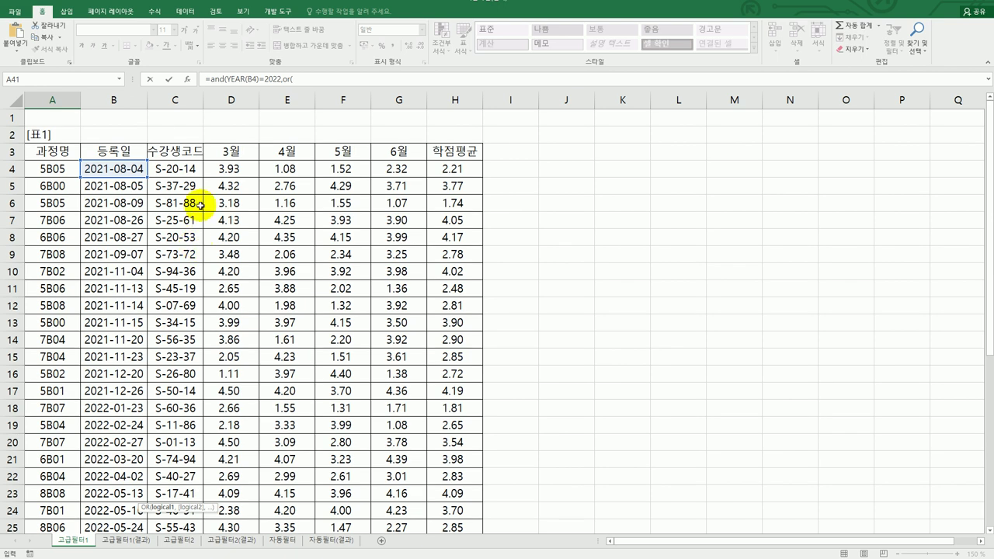
left_click(240, 170)
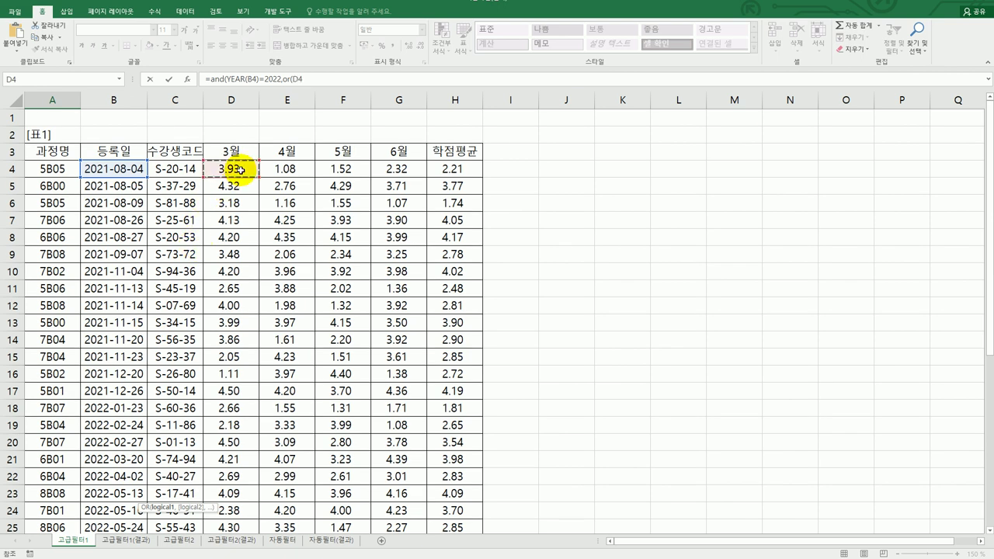
scroll(242, 178, "down", 10)
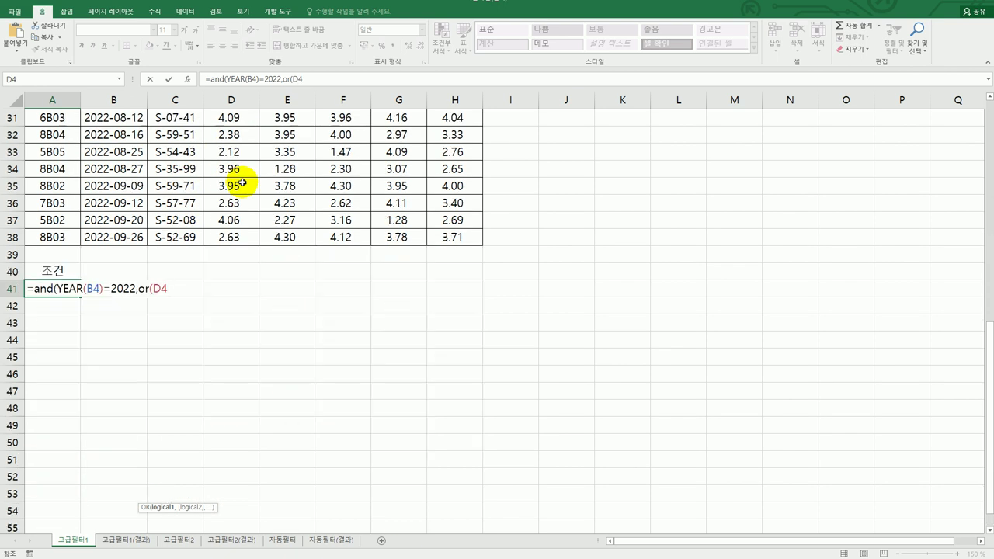
type(">=")
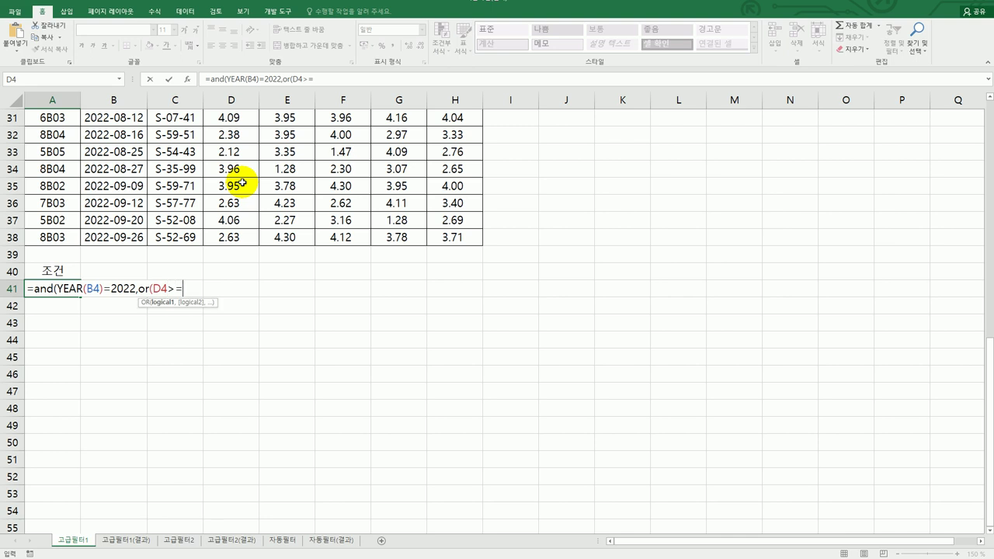
type("3.5,")
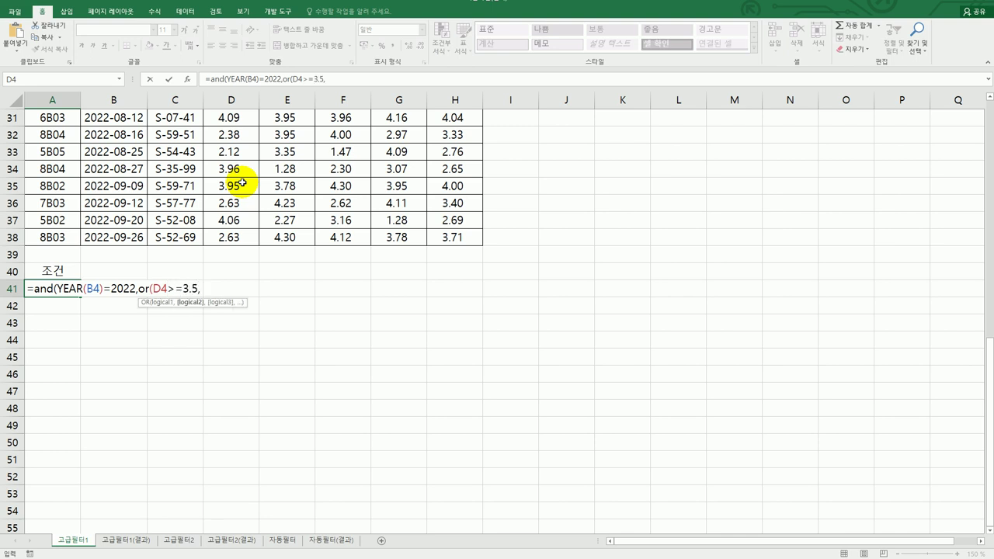
Step: Add E4>=3.5 as the second OR test, close both functions and enter the criteria formula in A41
scroll(248, 179, "up", 10)
left_click(286, 169)
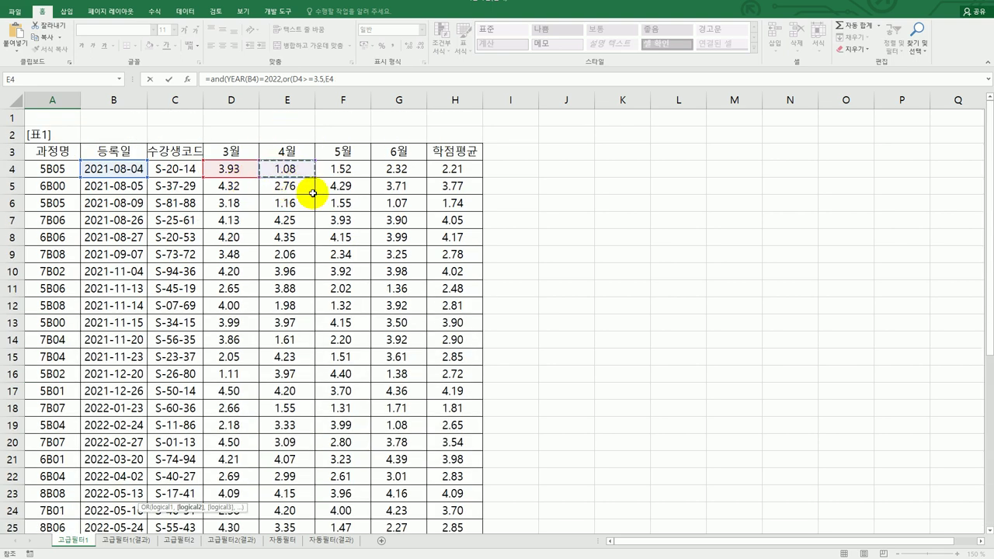
scroll(313, 193, "down", 8)
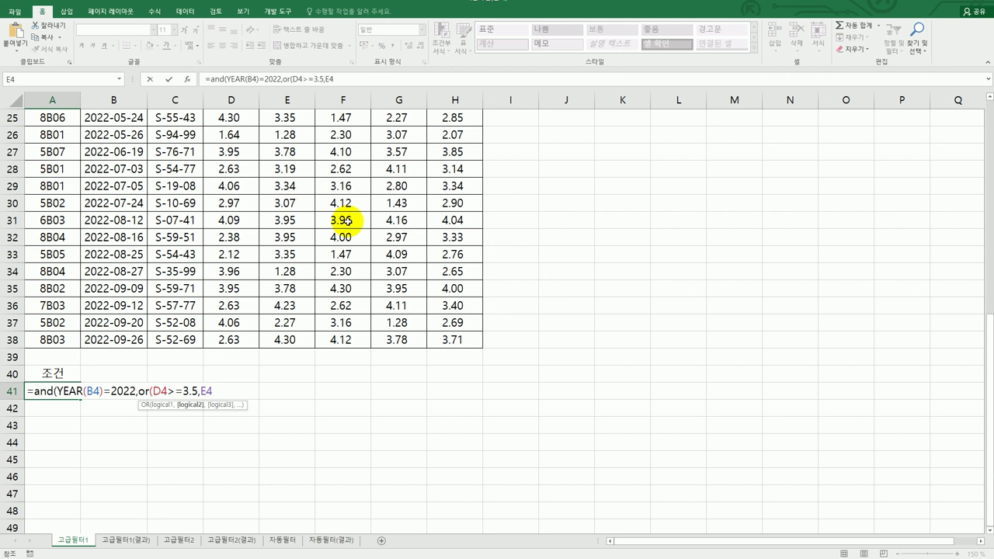
type(">=3.5)")
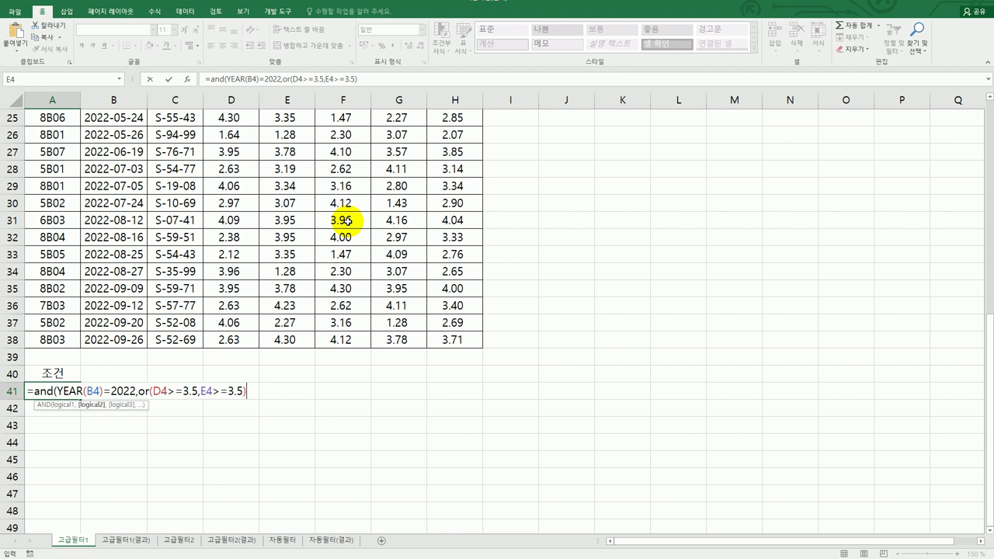
type(")")
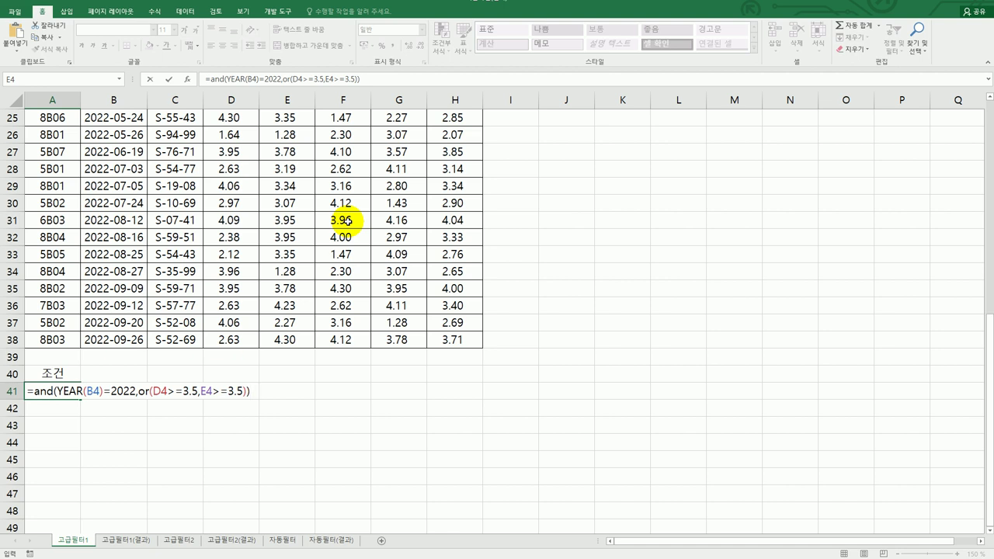
key("ctrl+Return")
key("Return")
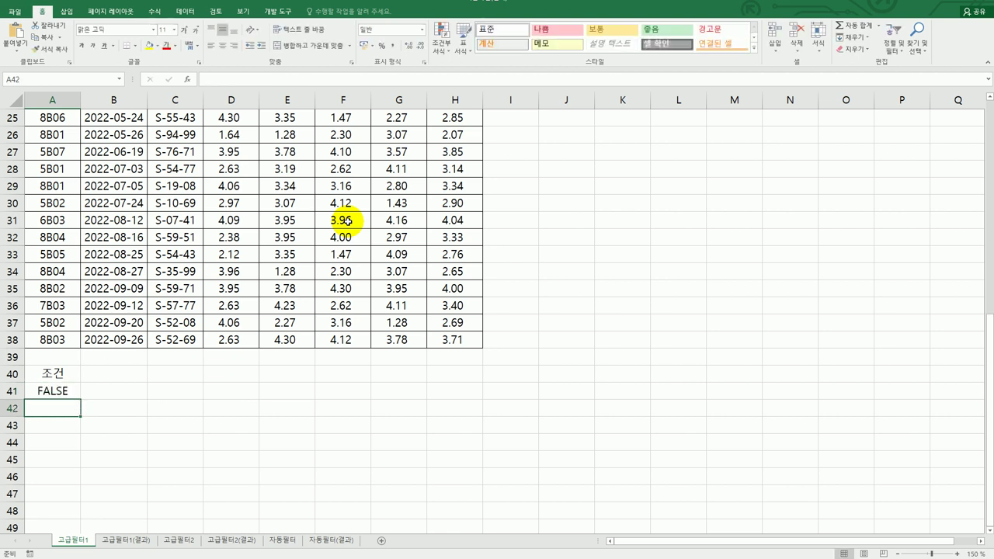
left_click(71, 390)
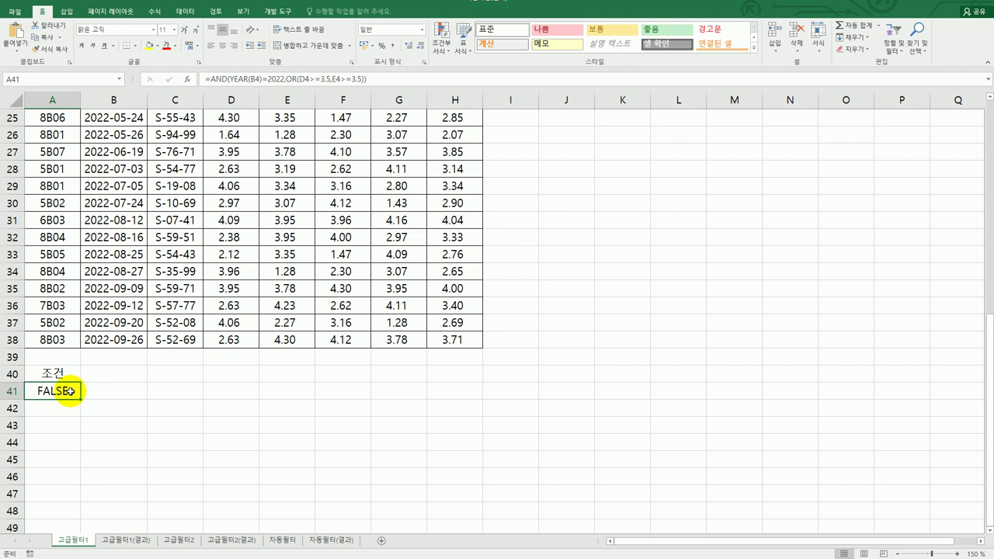
left_click(49, 427)
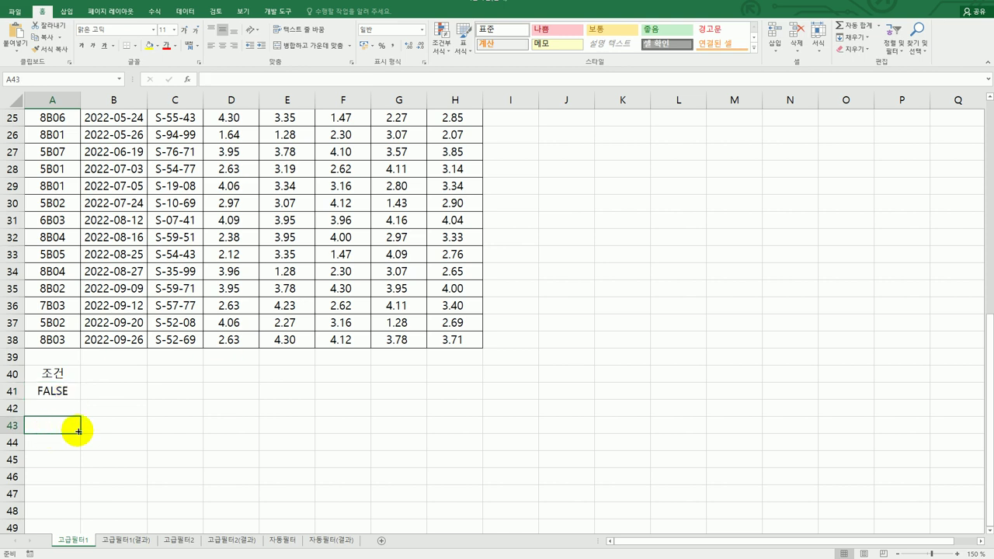
Step: Open the advanced filter for the course table and set its criteria range to A40:A41
scroll(193, 294, "up", 8)
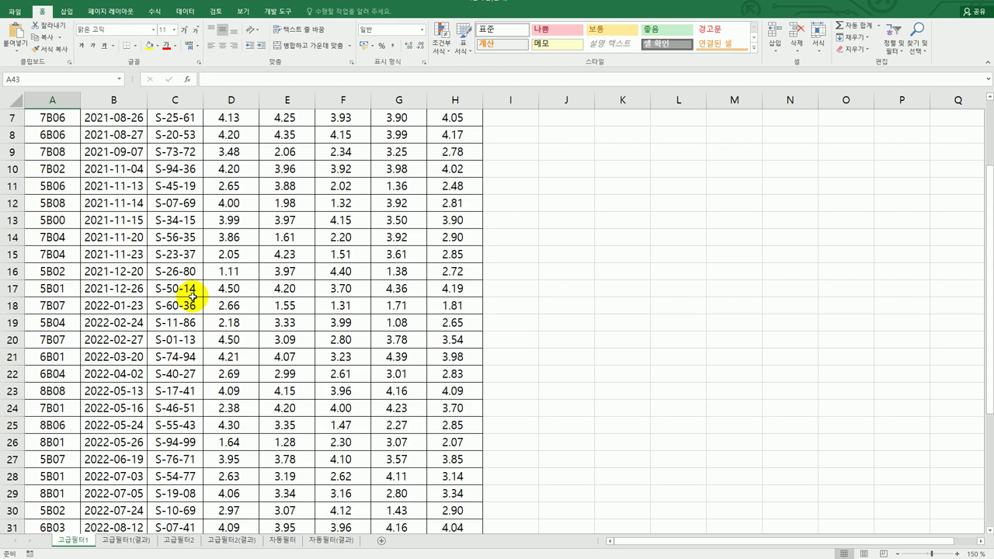
left_click(190, 272)
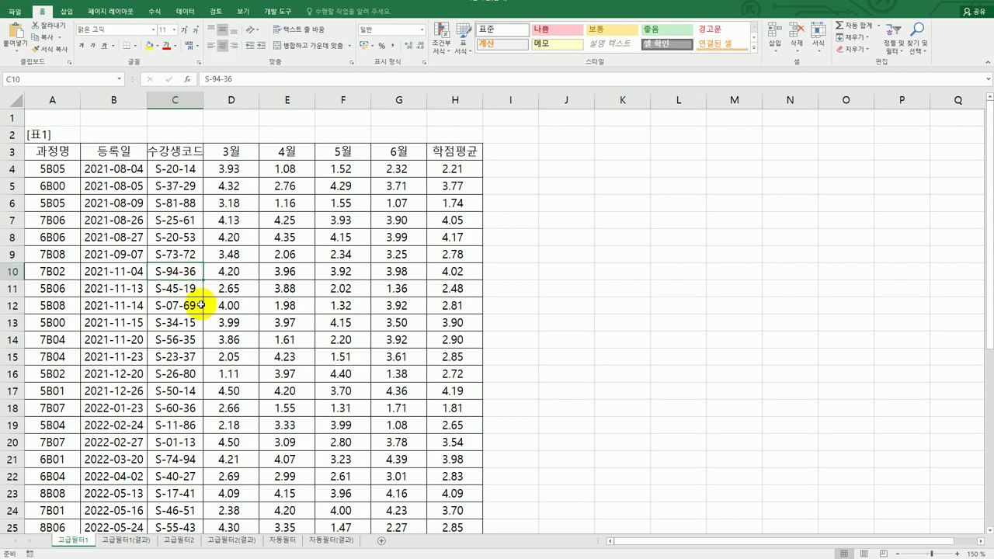
left_click(185, 14)
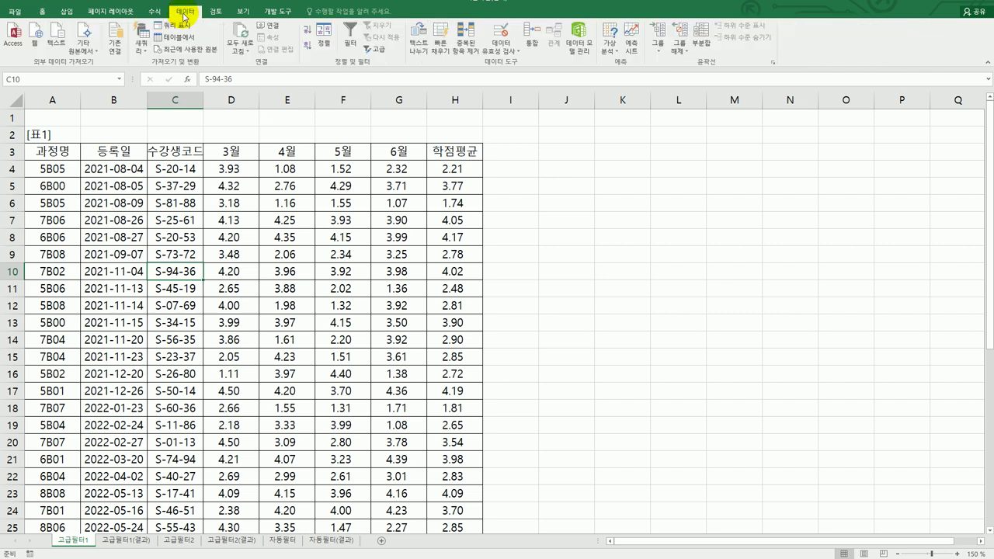
left_click(375, 52)
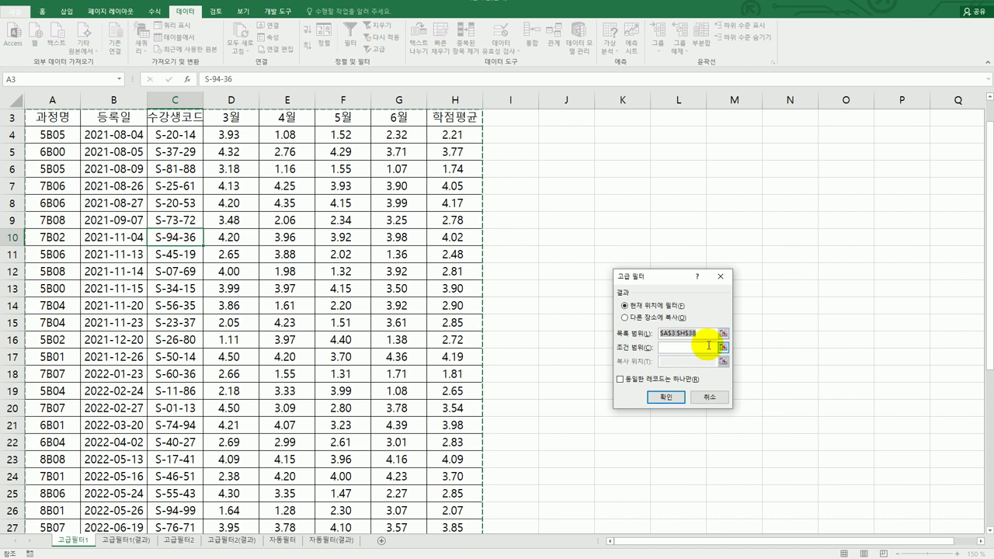
scroll(744, 353, "down", 8)
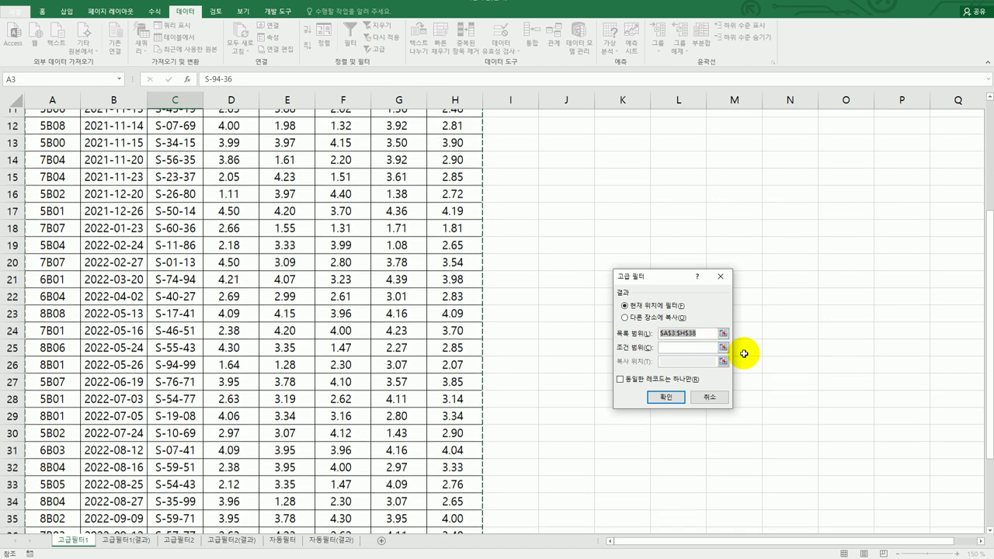
left_click(683, 347)
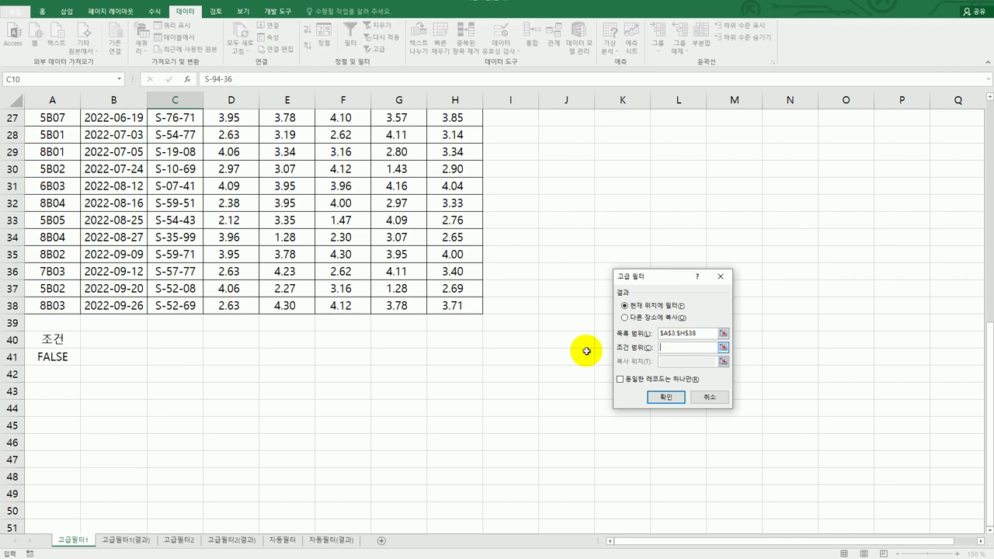
left_click_drag(49, 339, 56, 361)
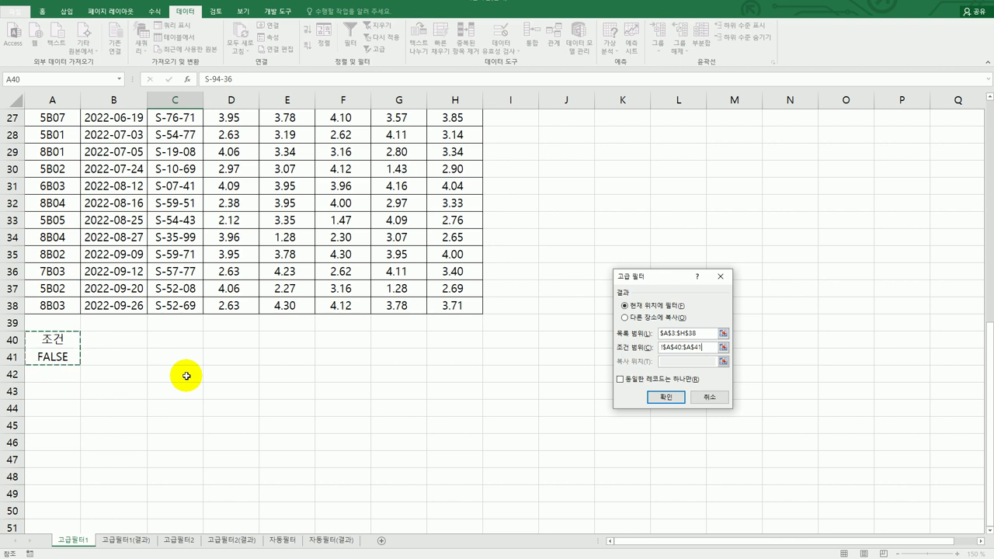
Step: Set the advanced filter to copy its results to another location starting at A43, and run it
left_click(631, 318)
left_click(681, 360)
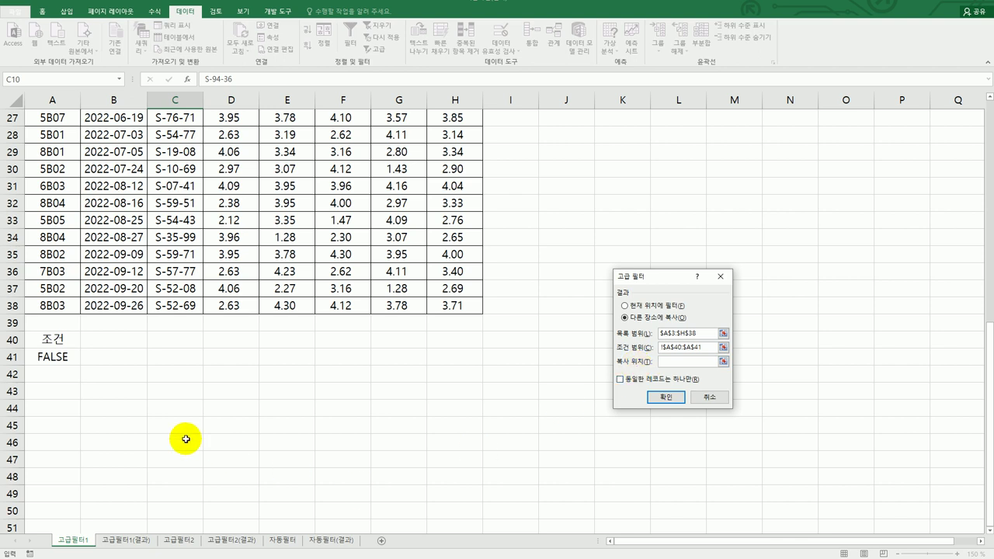
left_click(61, 399)
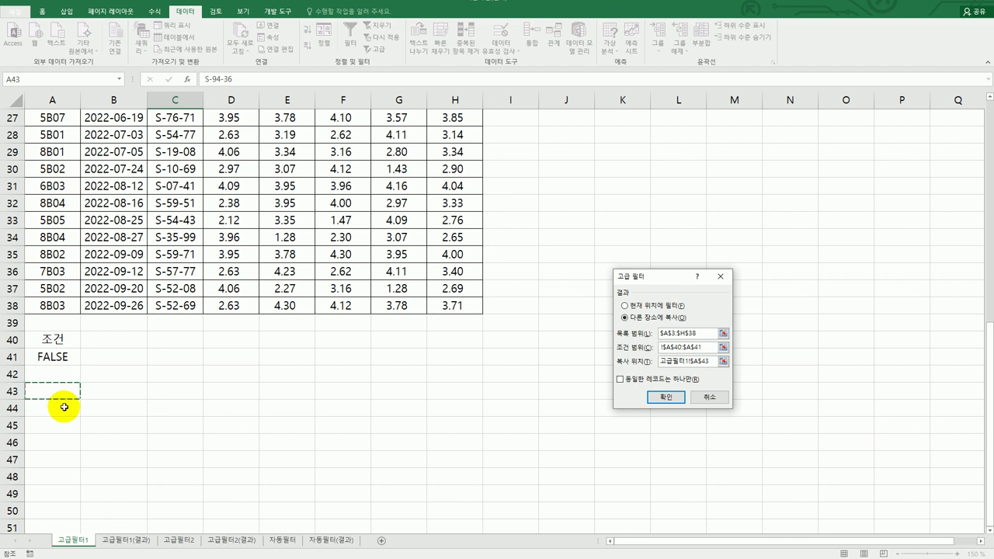
left_click(653, 398)
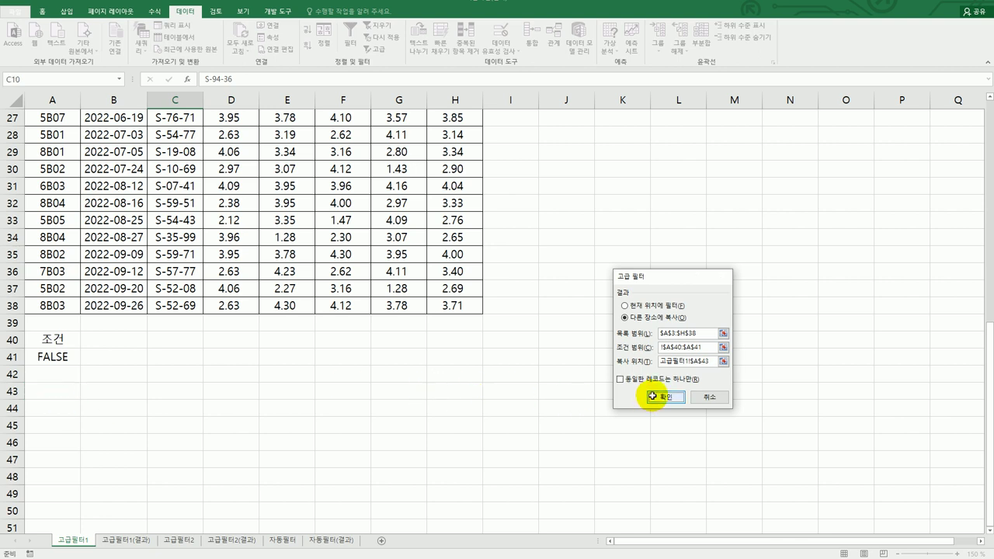
Step: Check the criteria formula in A41 and compare the filtered records with those on the 고급필터1(결과) sheet
scroll(483, 392, "down", 10)
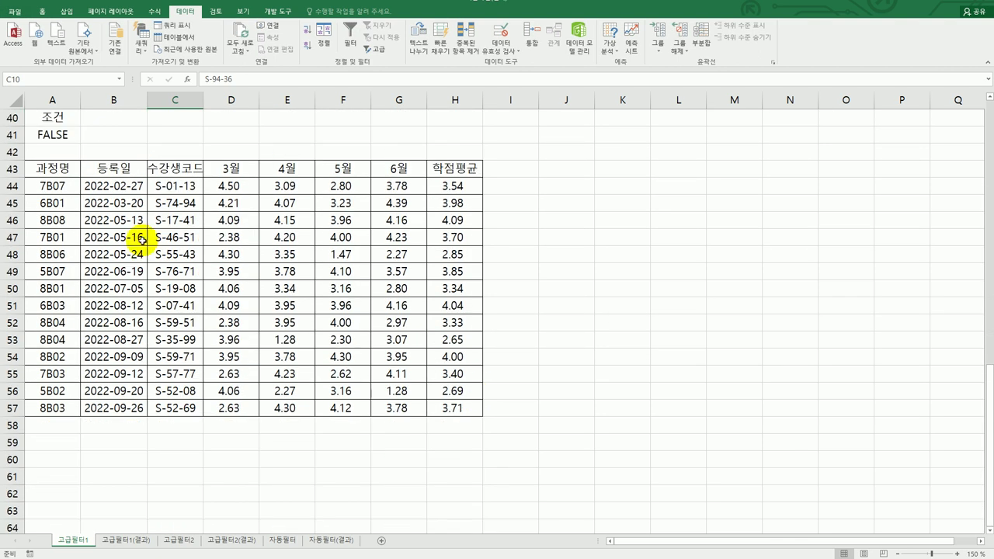
left_click(56, 137)
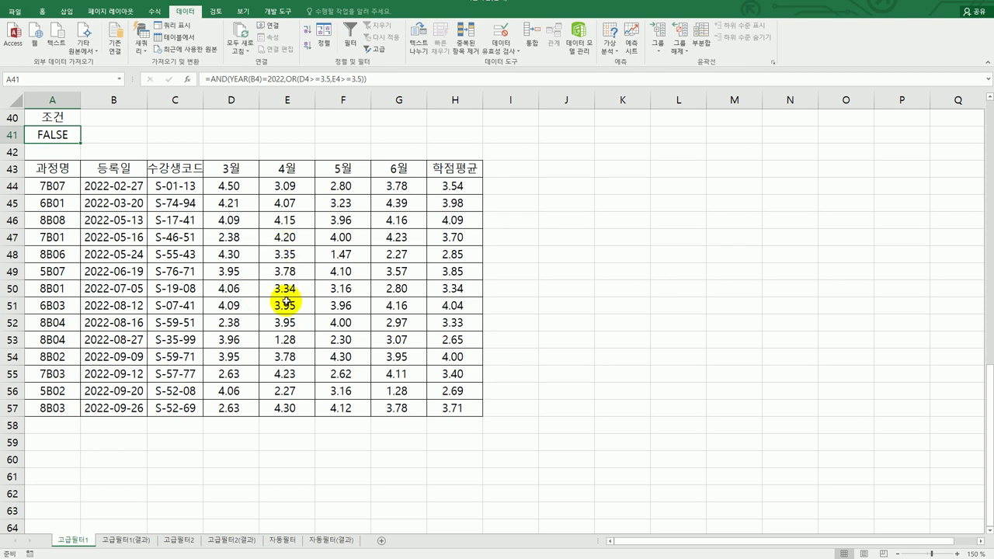
left_click_drag(56, 167, 451, 412)
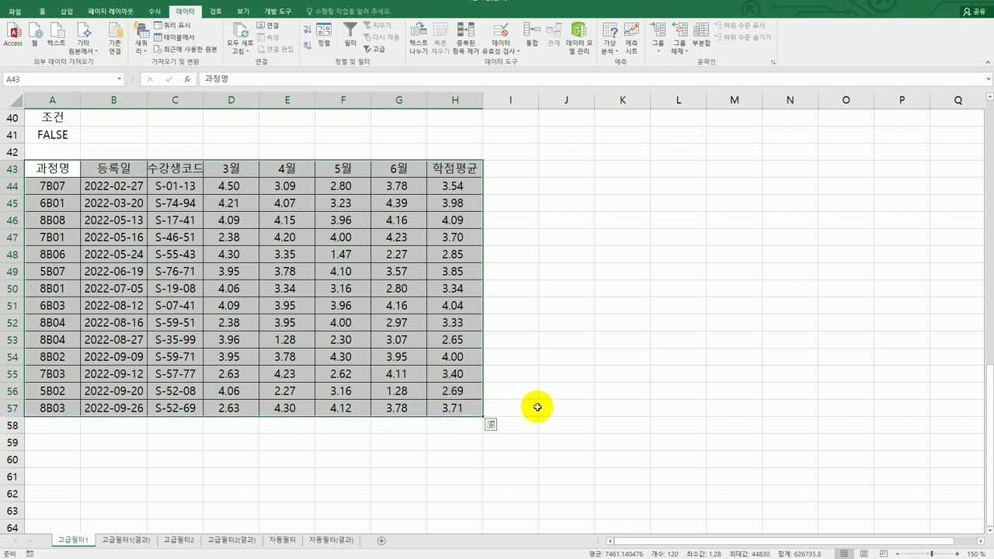
left_click(534, 407)
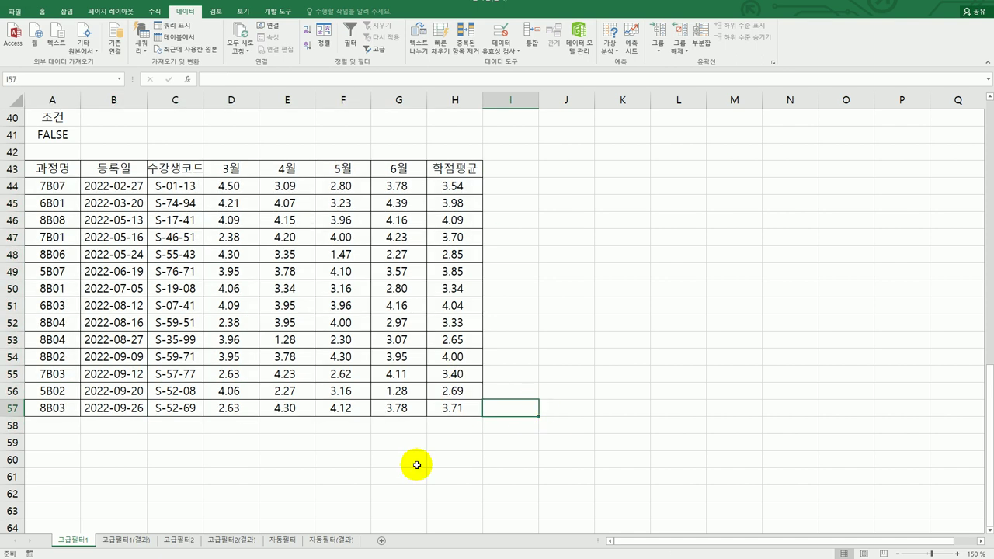
left_click(132, 541)
scroll(223, 509, "down", 4)
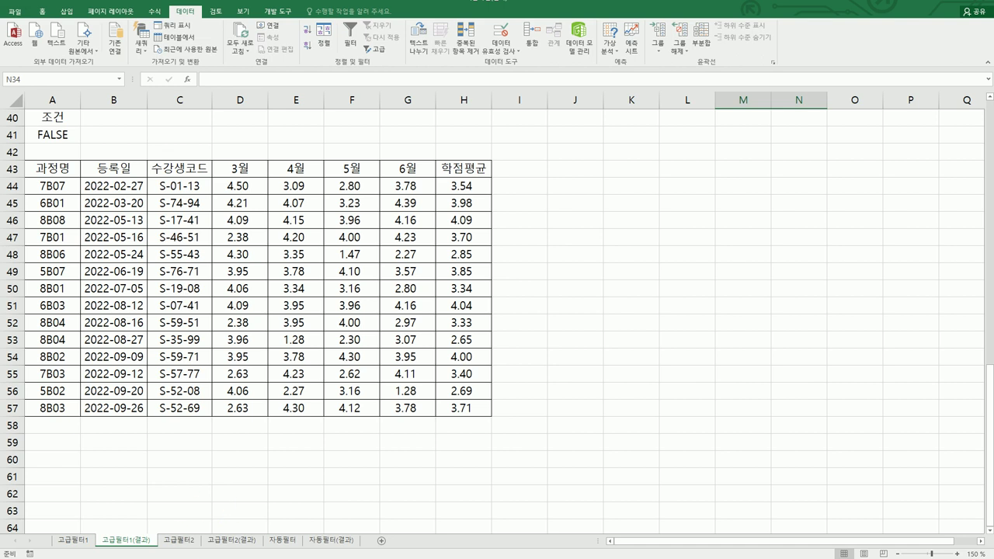
left_click(84, 543)
left_click(128, 542)
left_click(86, 541)
left_click(130, 541)
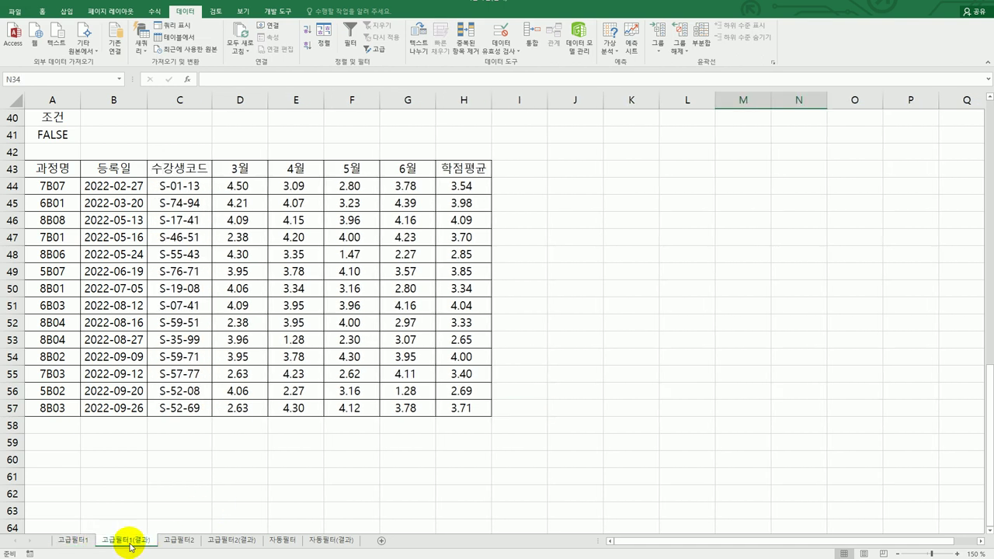
Step: Switch to the 고급필터2 sheet and examine the patient table's extent and its 생년월일 and 진료시간 columns
left_click(172, 544)
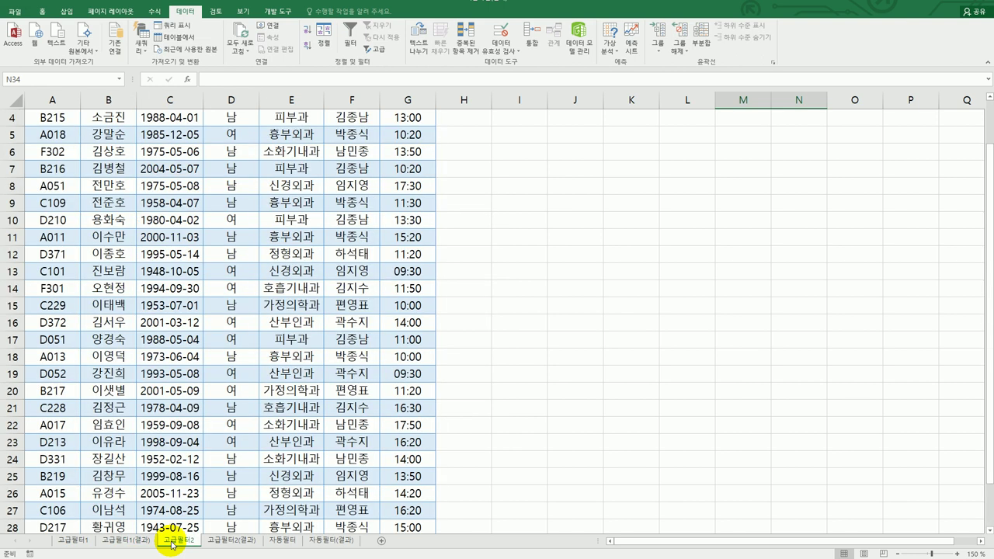
scroll(232, 442, "up", 1)
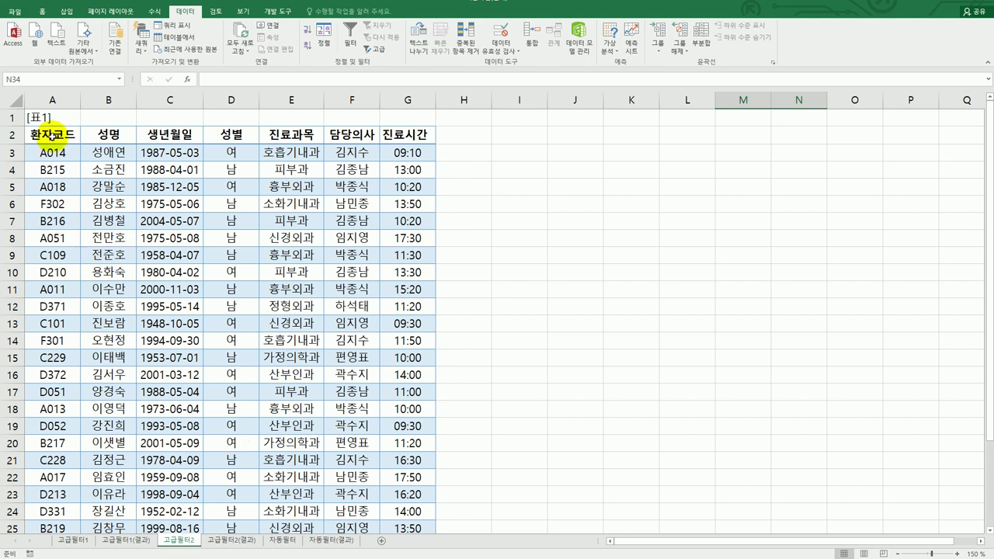
left_click(52, 134)
scroll(386, 353, "down", 4)
scroll(386, 353, "down", 2)
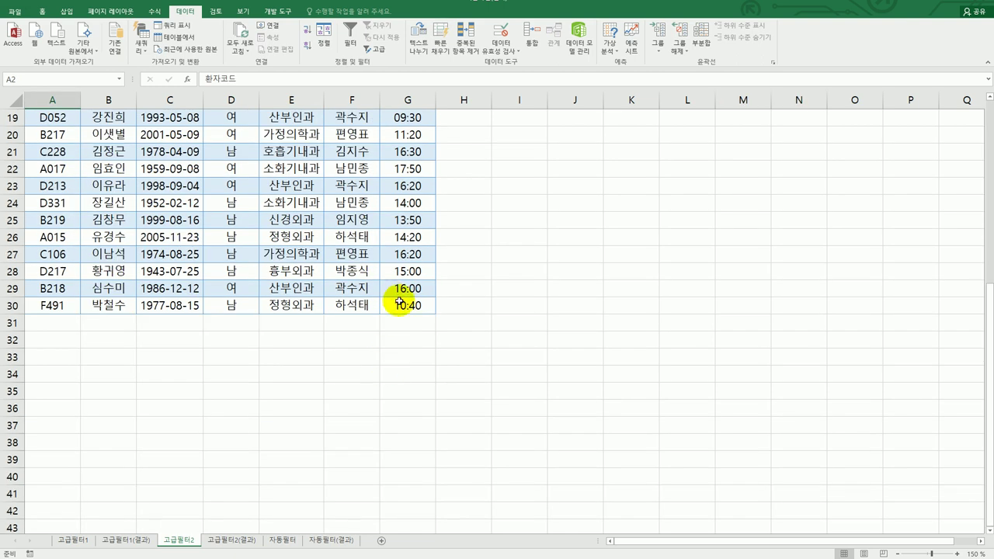
left_click(399, 303)
scroll(400, 303, "up", 6)
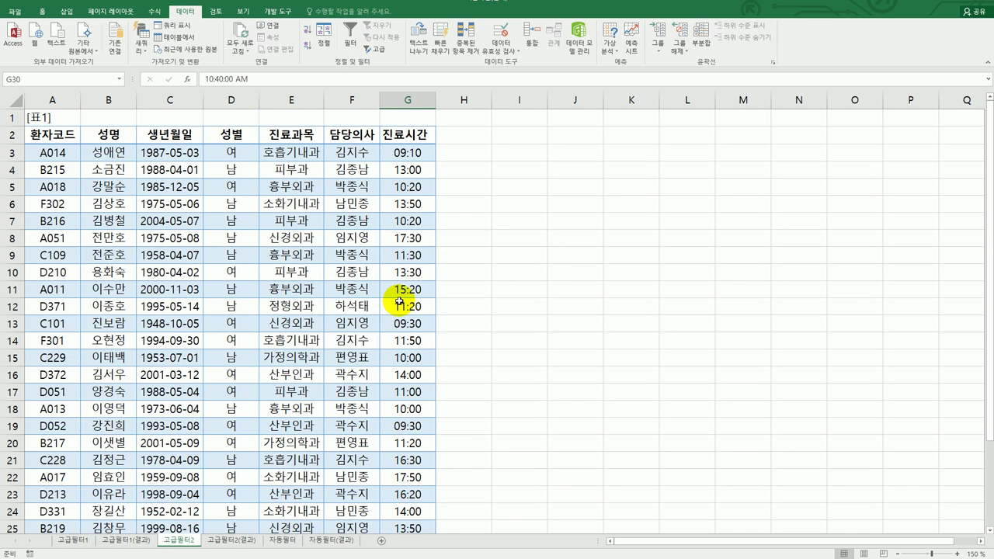
left_click(178, 134)
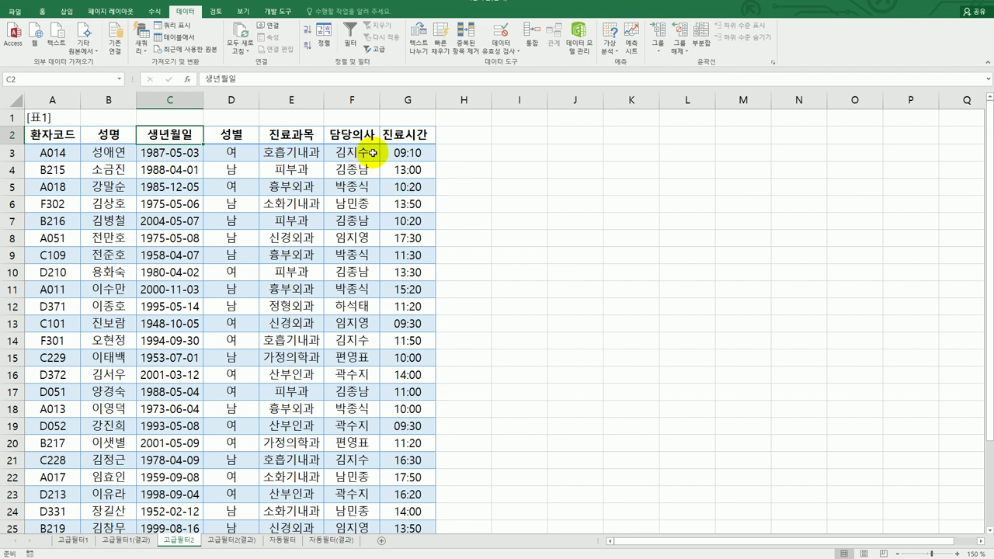
left_click(413, 138)
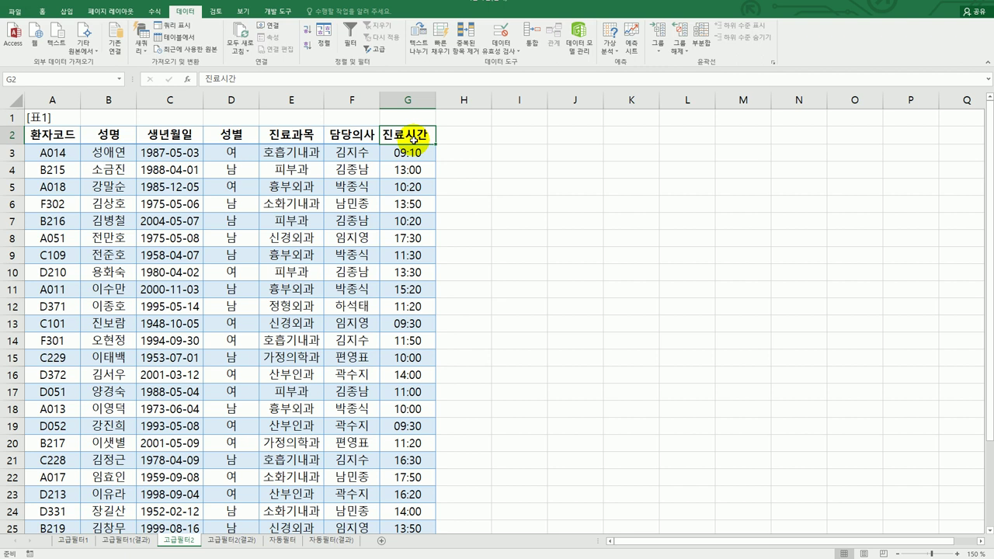
Step: Enter the criteria heading 조건 in cell I2 beside the patient table
left_click(513, 140)
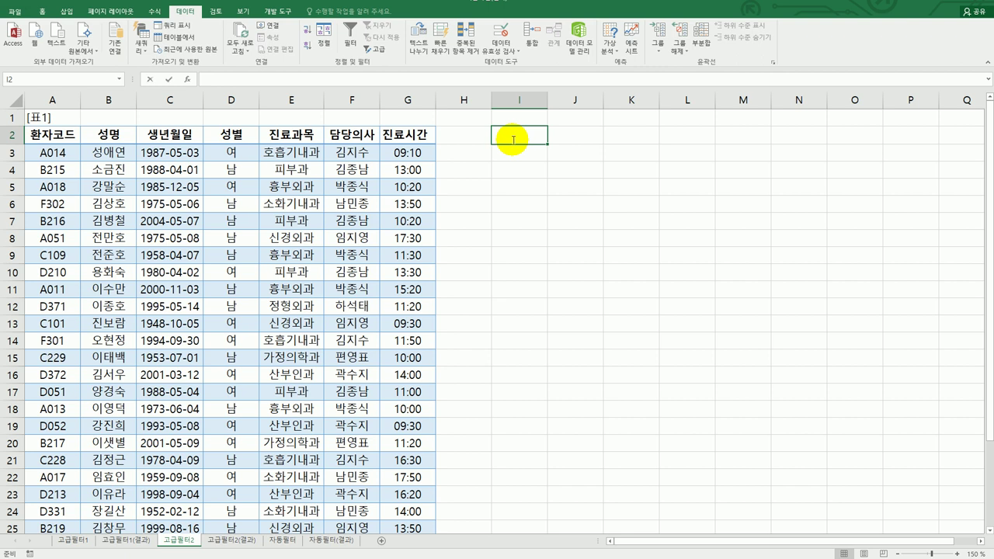
type("성별")
key("BackSpace")
key("BackSpace")
key("BackSpace")
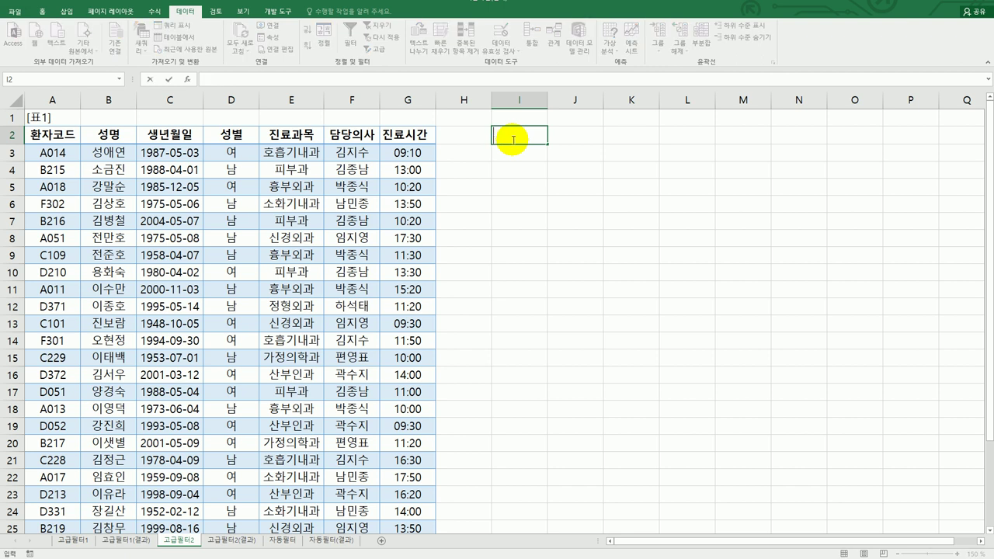
type("조건")
key("Return")
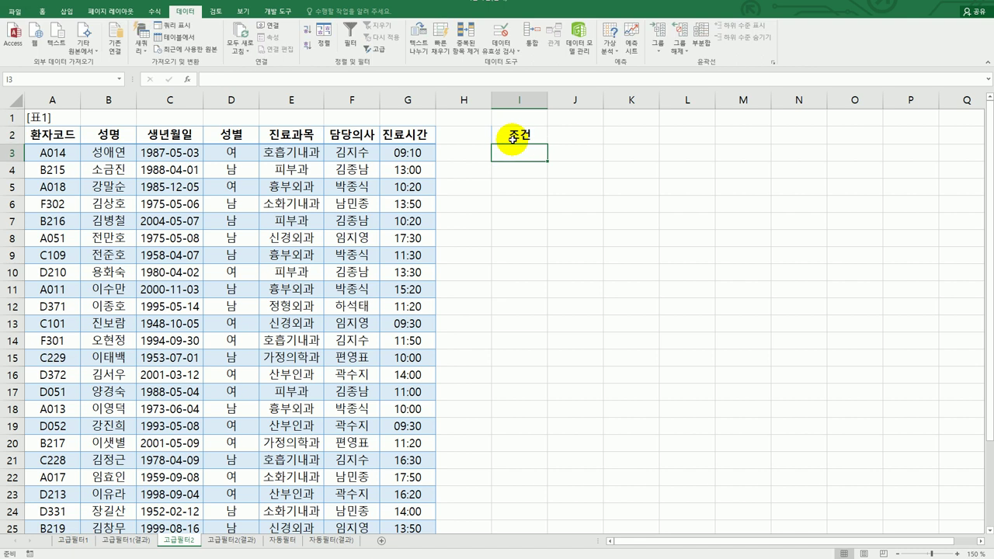
Step: Start an AND formula in I3 with YEAR(C3)>=1987 as its first condition
type("=")
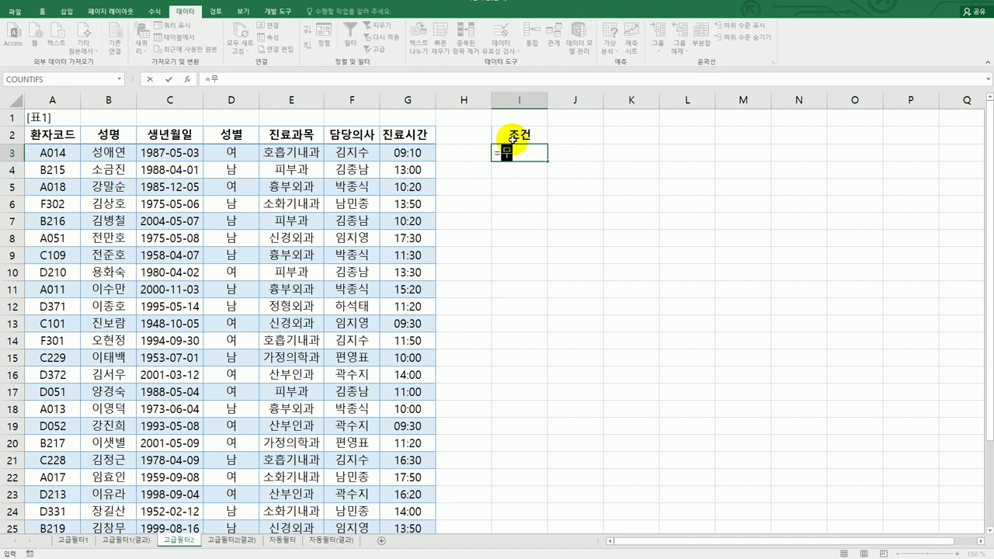
type("and(")
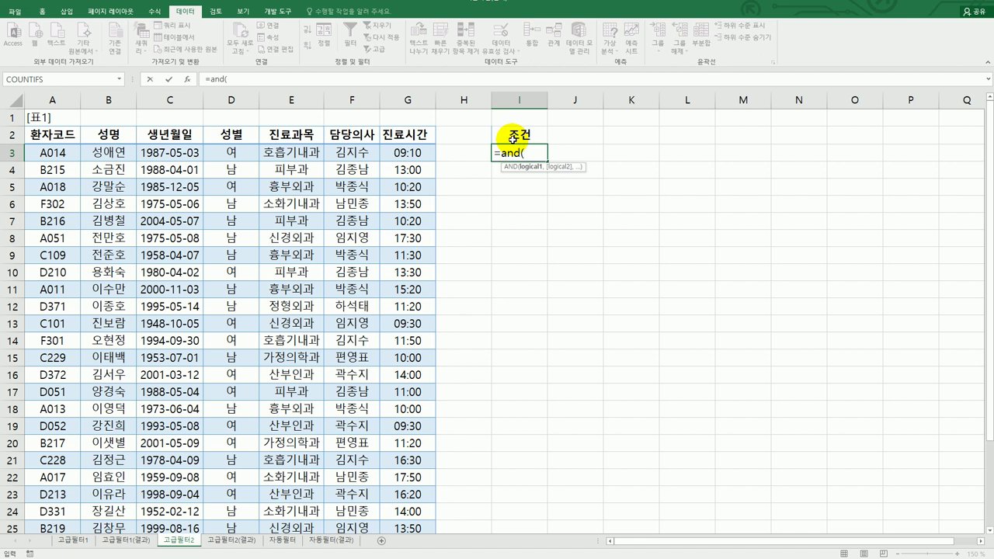
type("yea")
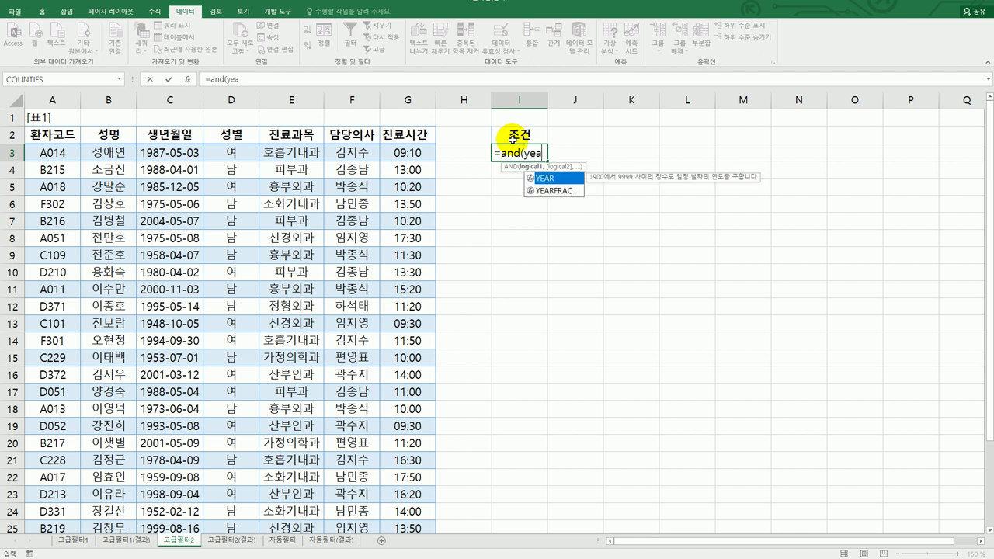
key("Tab")
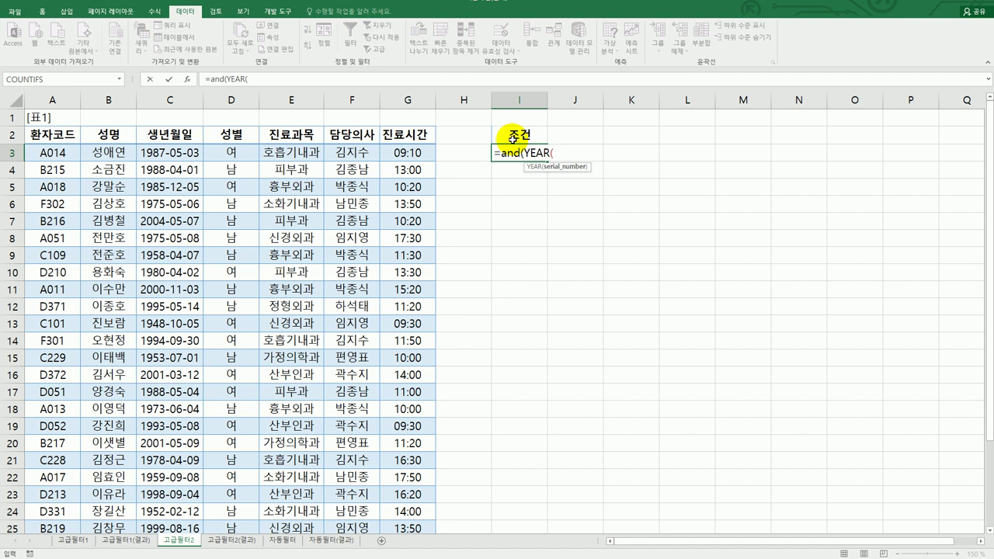
left_click(190, 153)
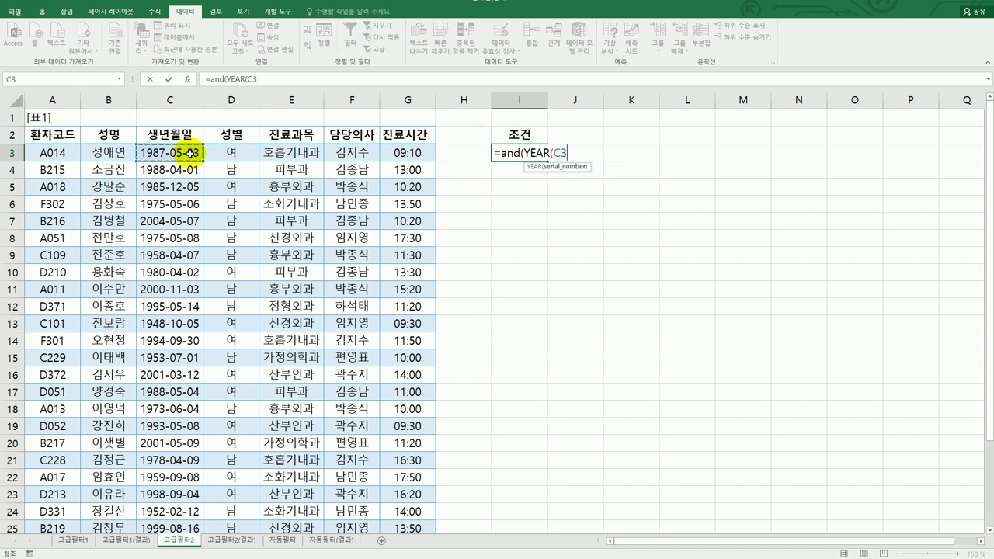
type(")")
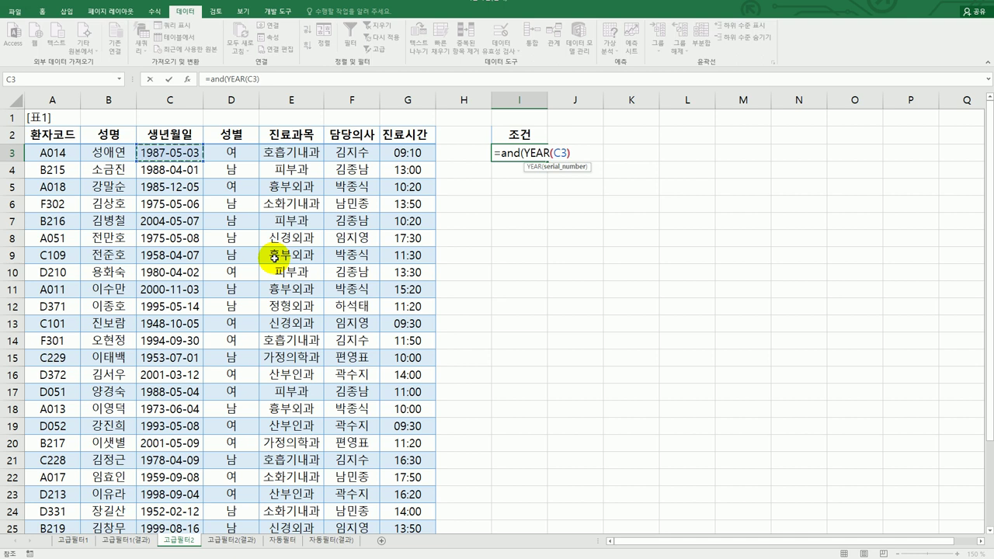
type(">=")
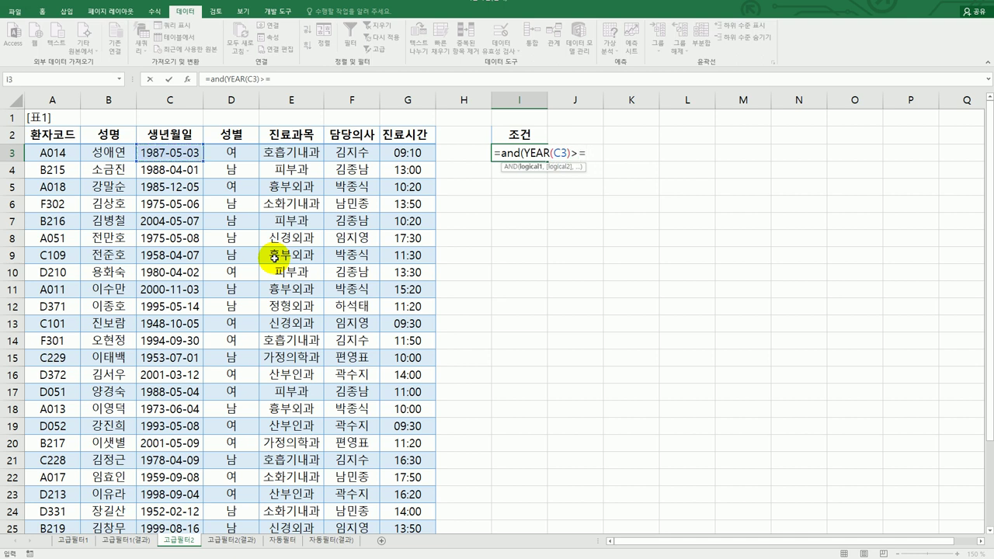
type("1987,")
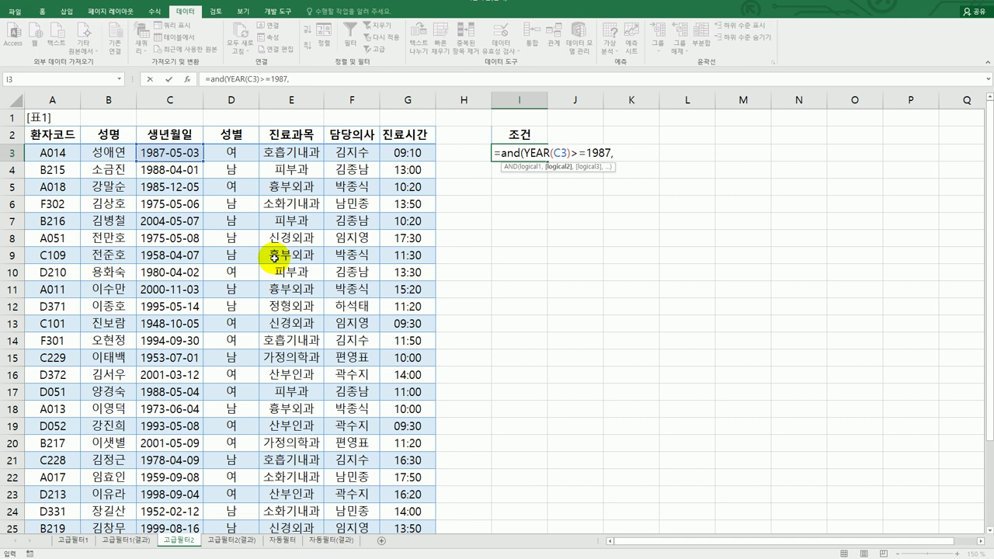
Step: Complete the AND formula in I3 with G3>=0.5 as its second condition and enter it
left_click(400, 154)
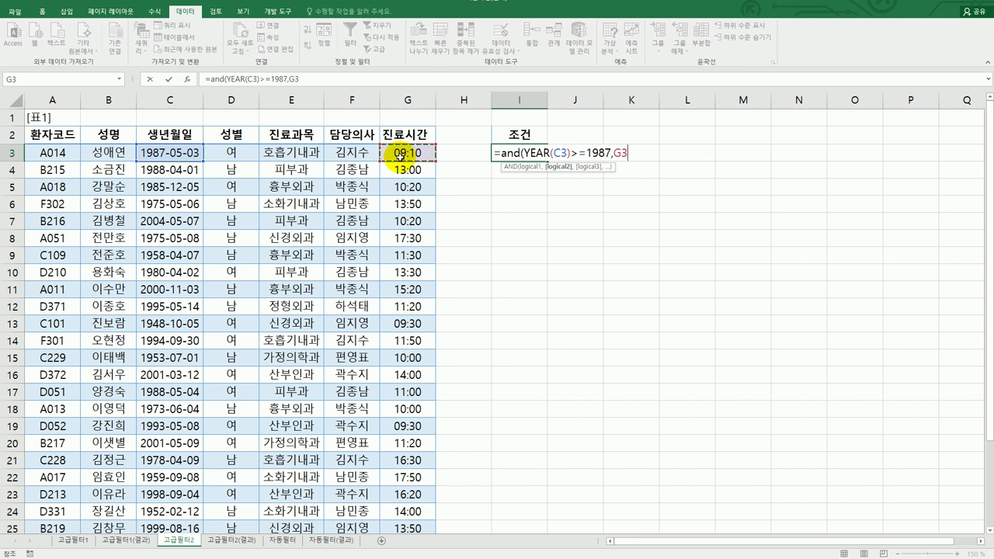
type(">=0.5")
type(")")
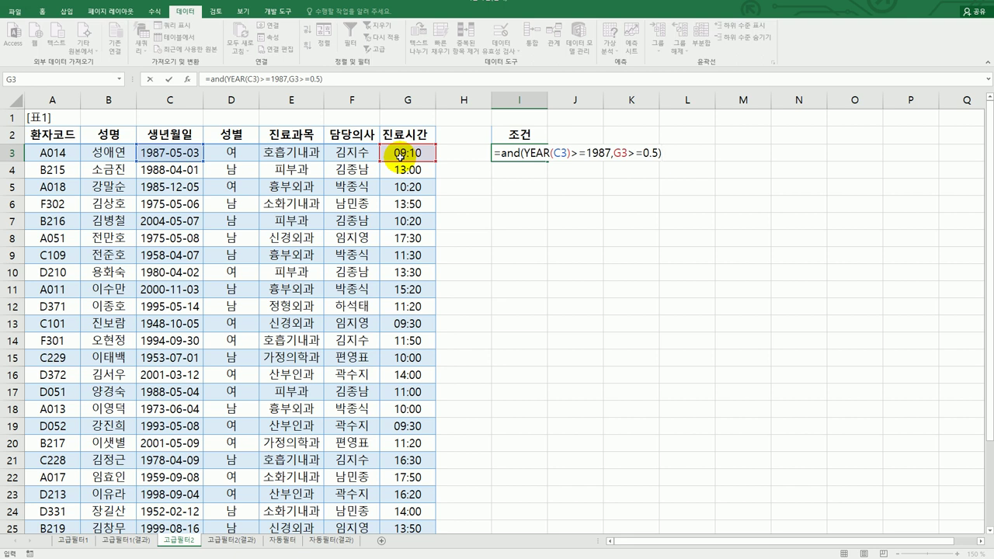
key("Return")
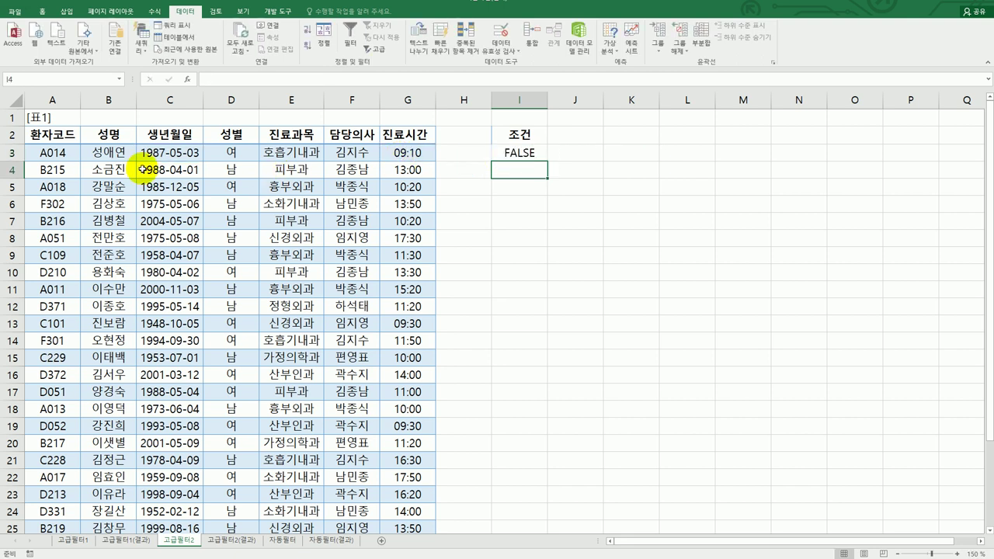
Step: Check the criteria formula in I3 against the 생년월일 and 진료시간 values of the first three patient records
left_click_drag(142, 152, 398, 152)
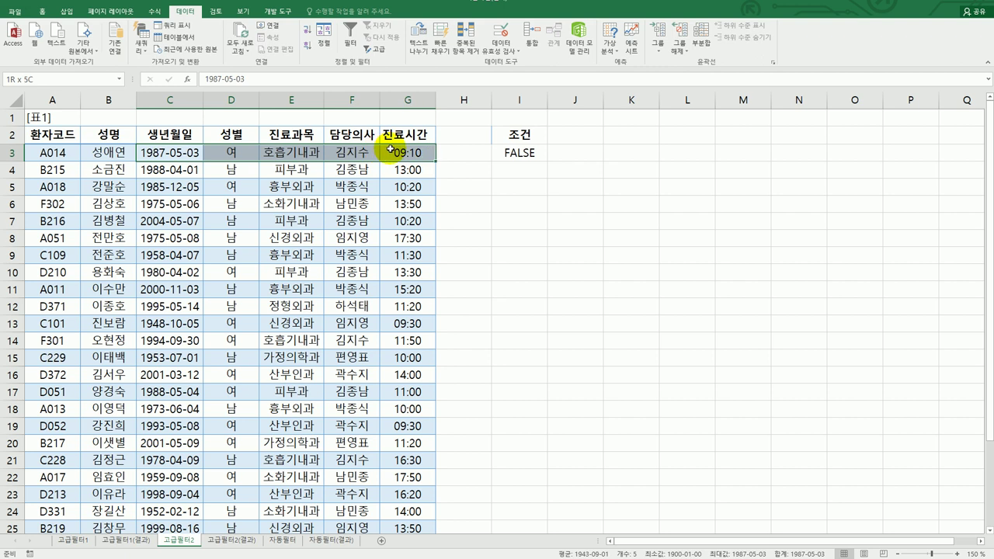
left_click(519, 153)
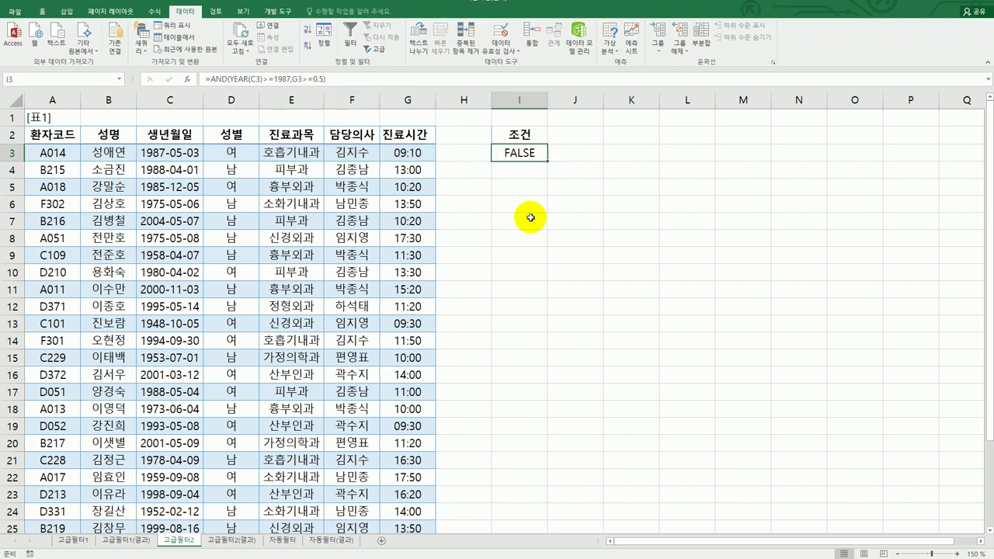
left_click_drag(190, 170, 389, 164)
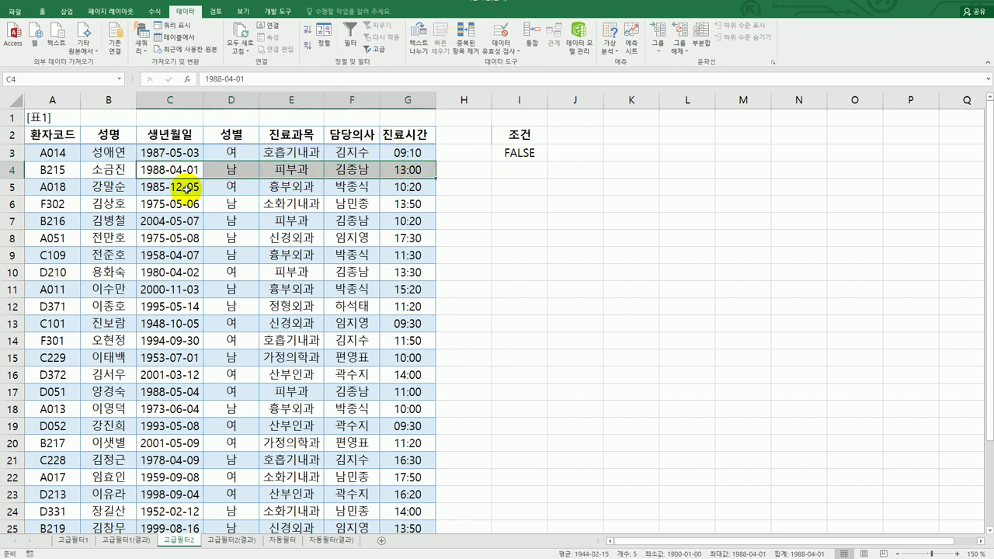
left_click_drag(190, 188, 393, 187)
left_click(538, 304)
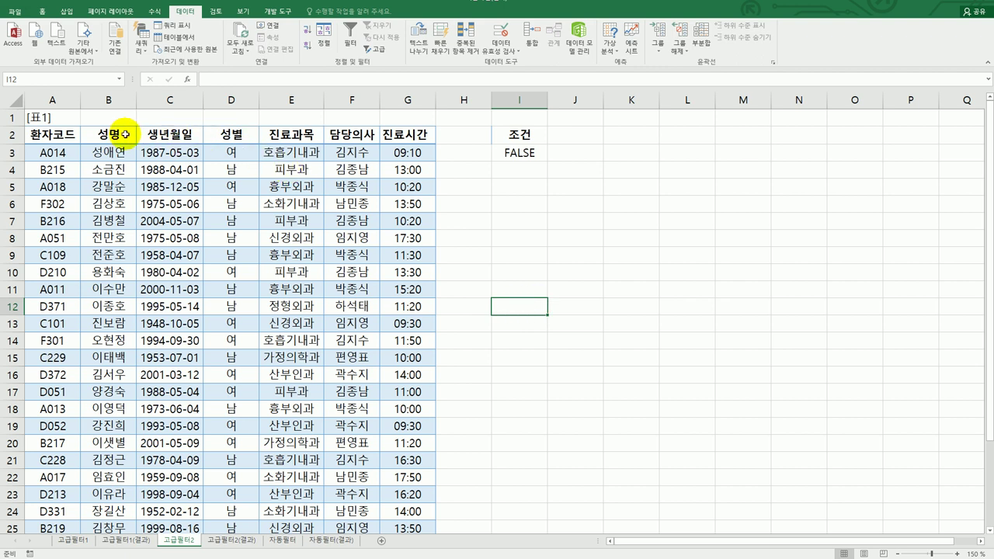
Step: Copy the headings 성명, 생년월일, 진료과목 and 진료시간 from the patient table to the cells starting at I5
left_click(124, 135)
left_click(157, 136, "ctrl")
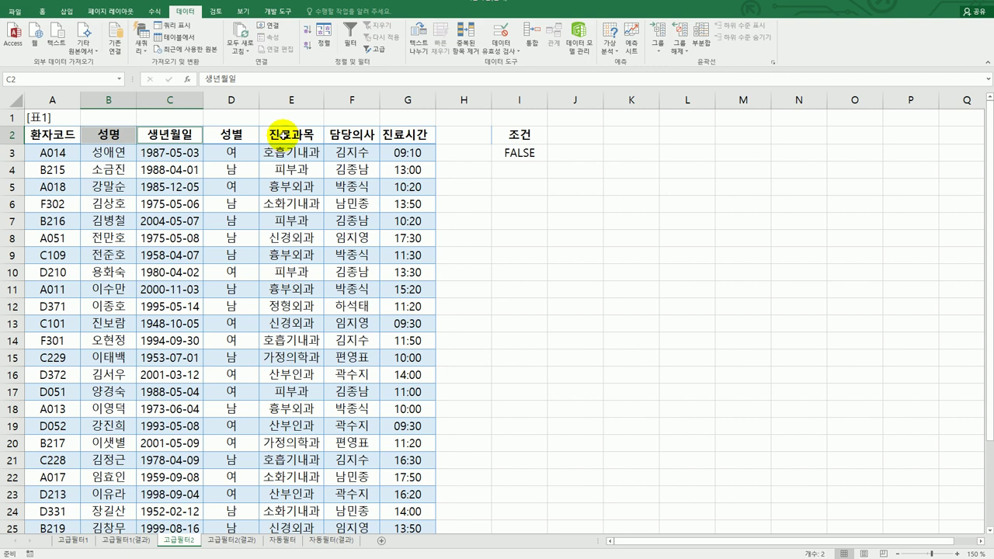
left_click(280, 137, "ctrl")
left_click(387, 136, "ctrl")
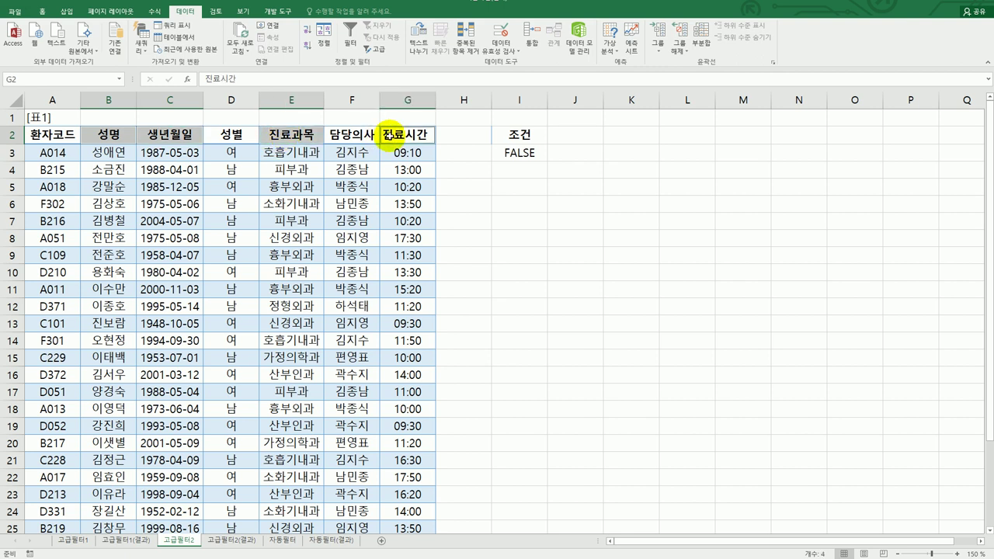
key("ctrl+c")
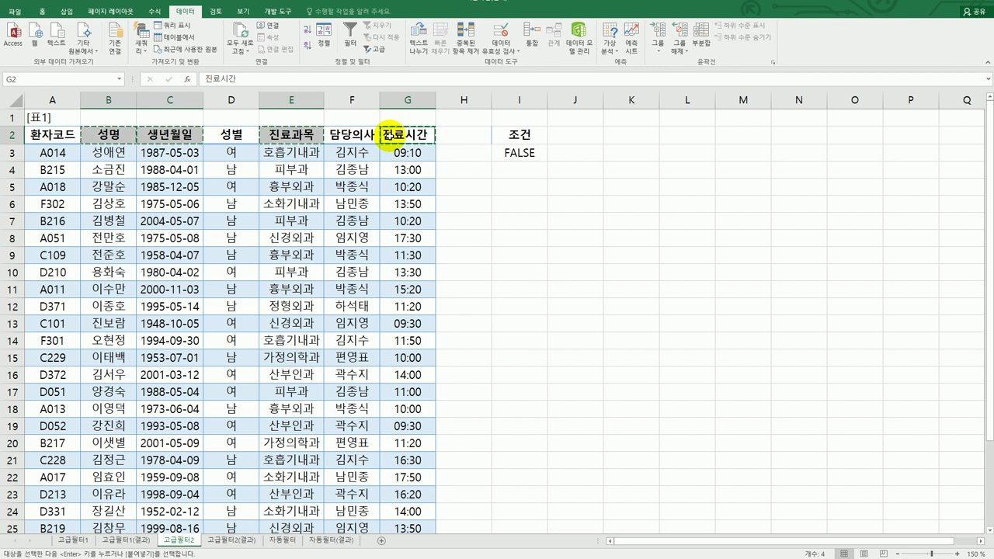
left_click(513, 186)
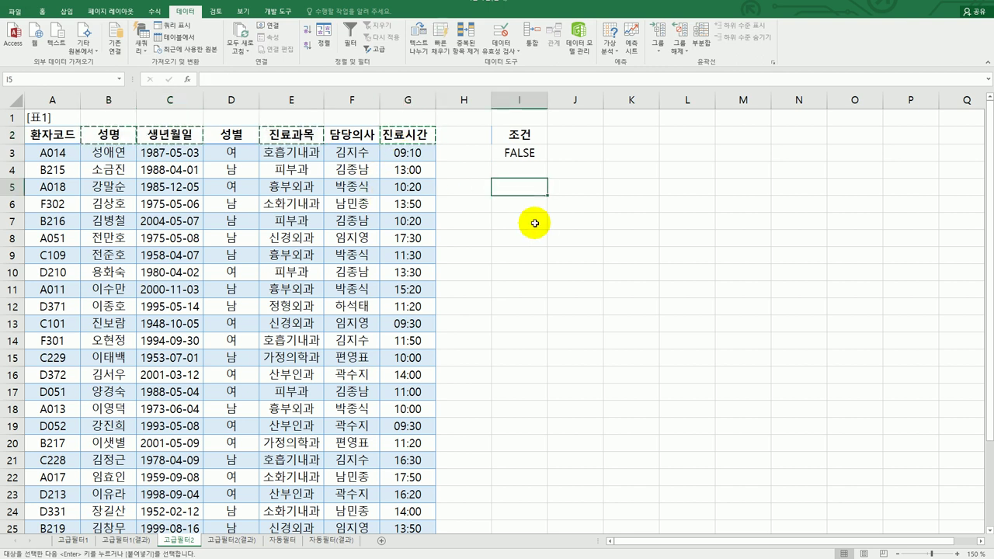
key("ctrl+v")
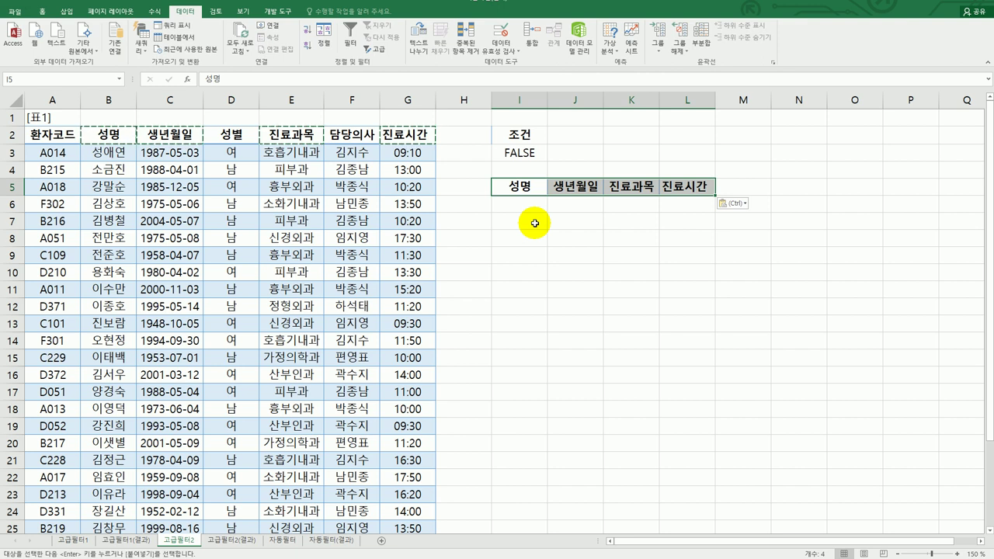
Step: Start an advanced filter on the patient table A2:G30 with I2:I3 as the criteria range
left_click(303, 207)
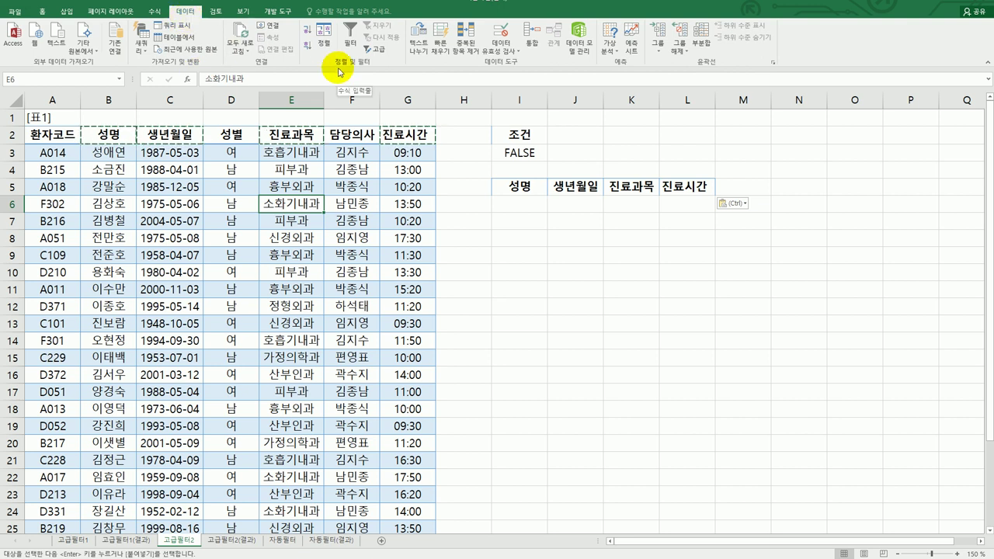
left_click(377, 52)
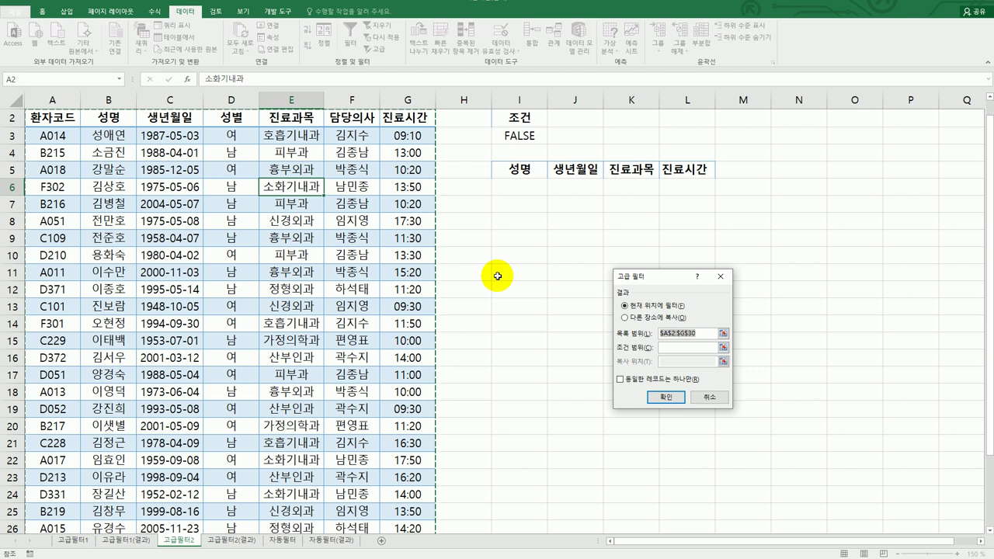
scroll(497, 275, "down", 2)
scroll(497, 276, "up", 3)
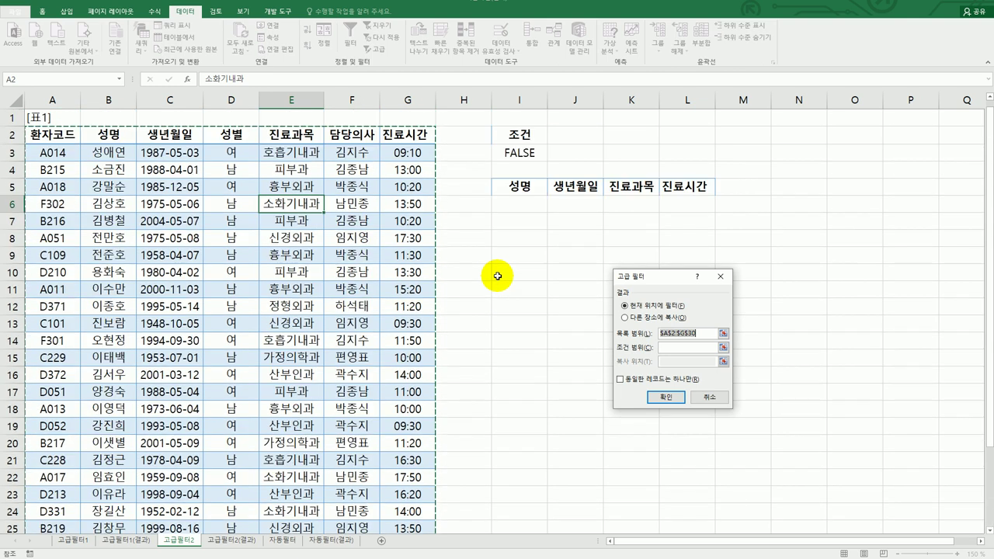
left_click(665, 347)
left_click_drag(518, 135, 518, 152)
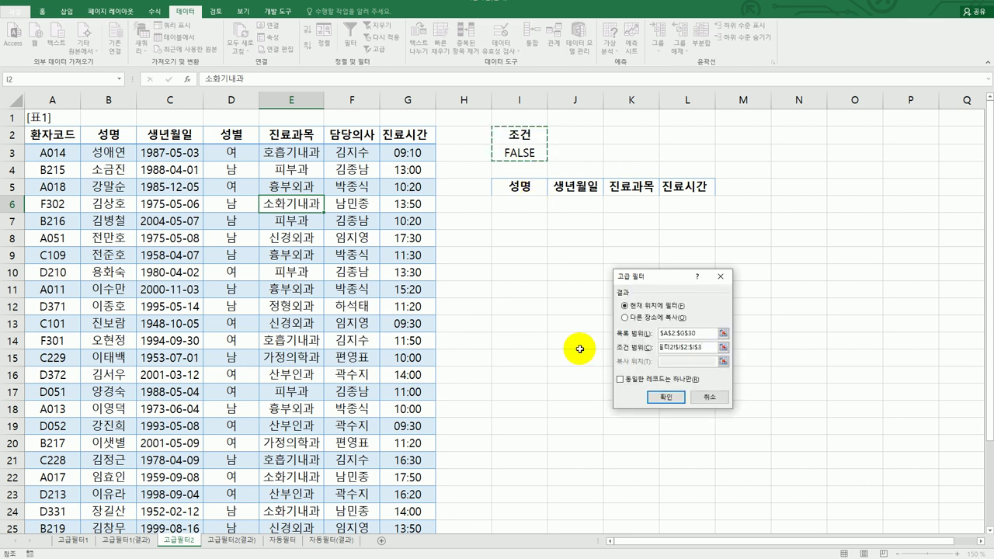
Step: Run the filter with its results copied to another location, I5:L5, and auto-fit column J to its dates
left_click(645, 318)
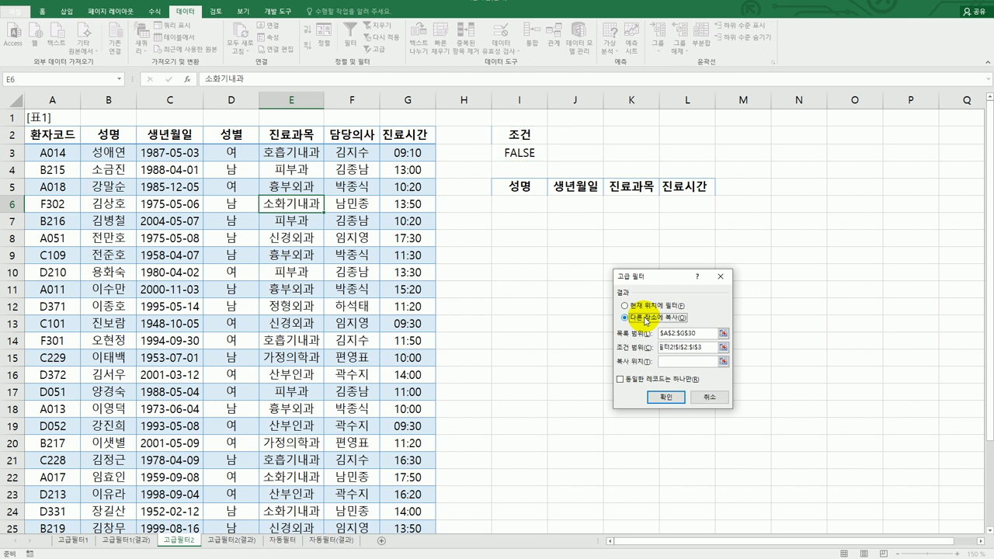
left_click(674, 361)
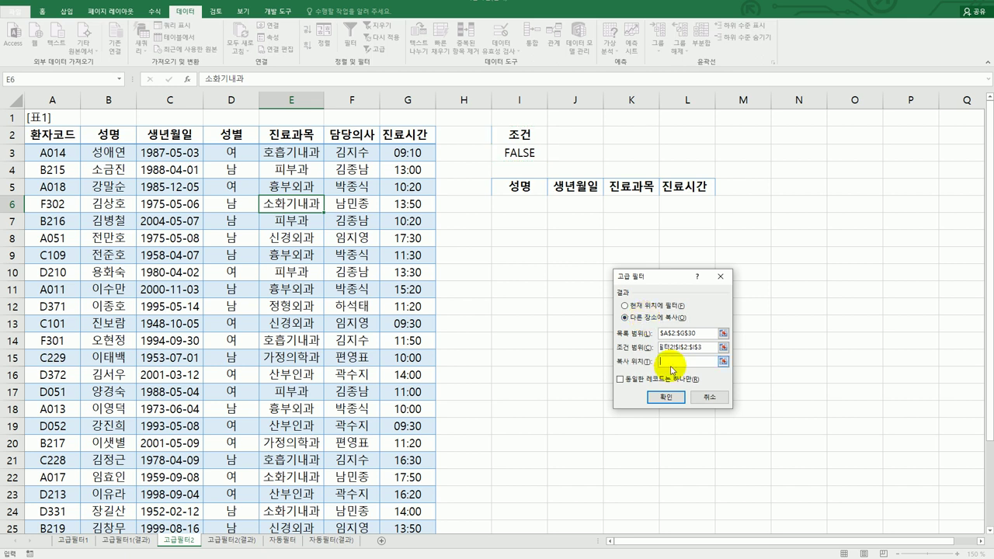
left_click(522, 186)
left_click_drag(521, 186, 672, 190)
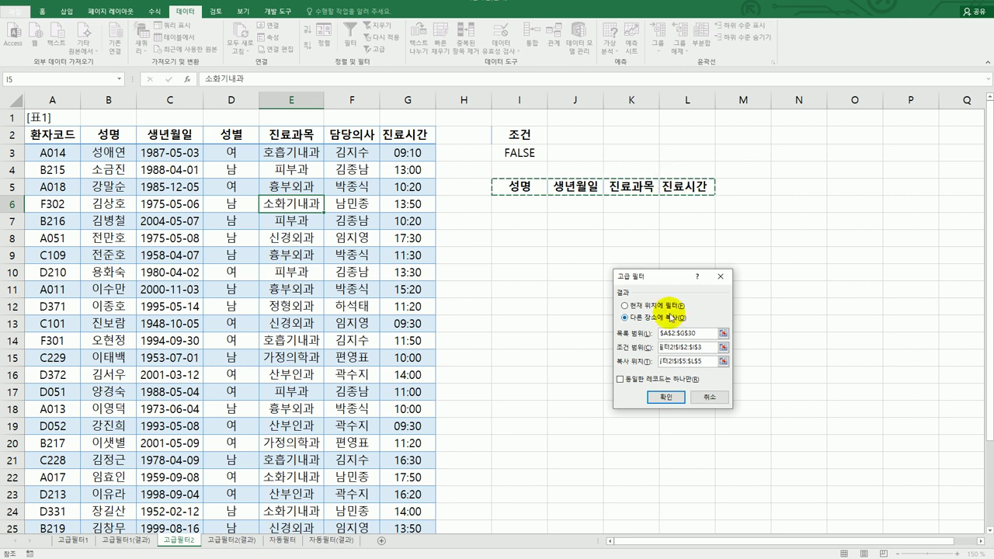
left_click(666, 399)
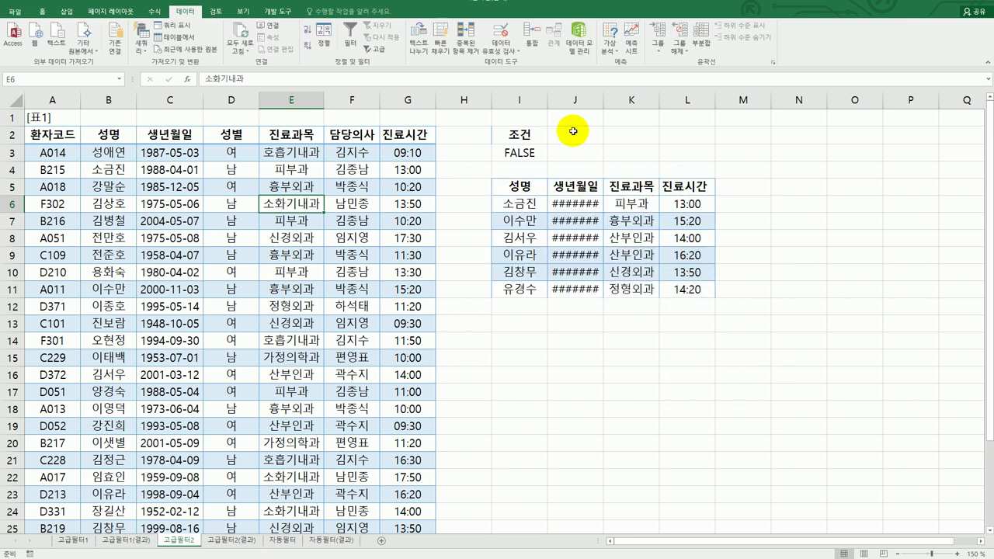
double_click(603, 104)
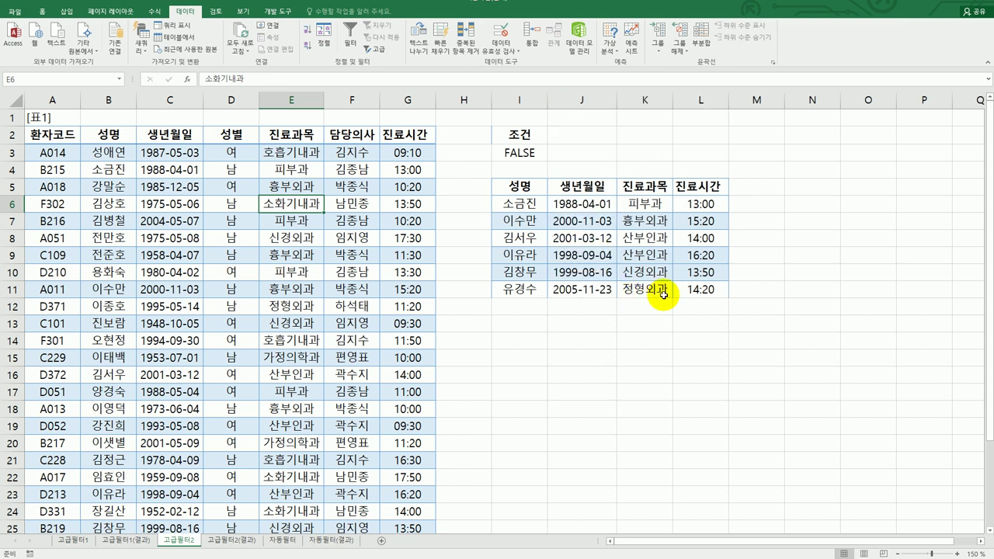
Step: Compare the extracted records with the 고급필터2(결과) sheet and check their 생년월일 and 진료시간 values
left_click(253, 532)
scroll(470, 487, "up", 1)
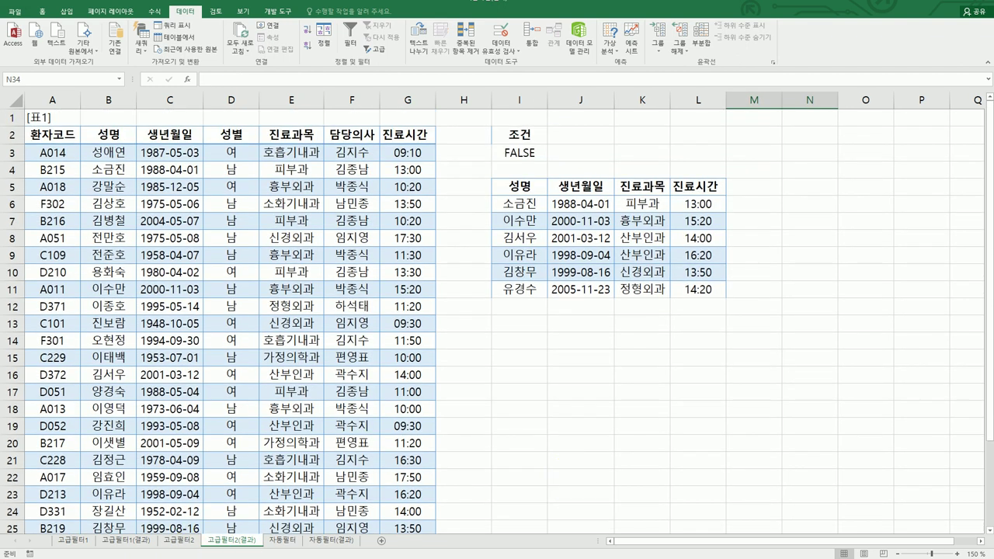
left_click(178, 541)
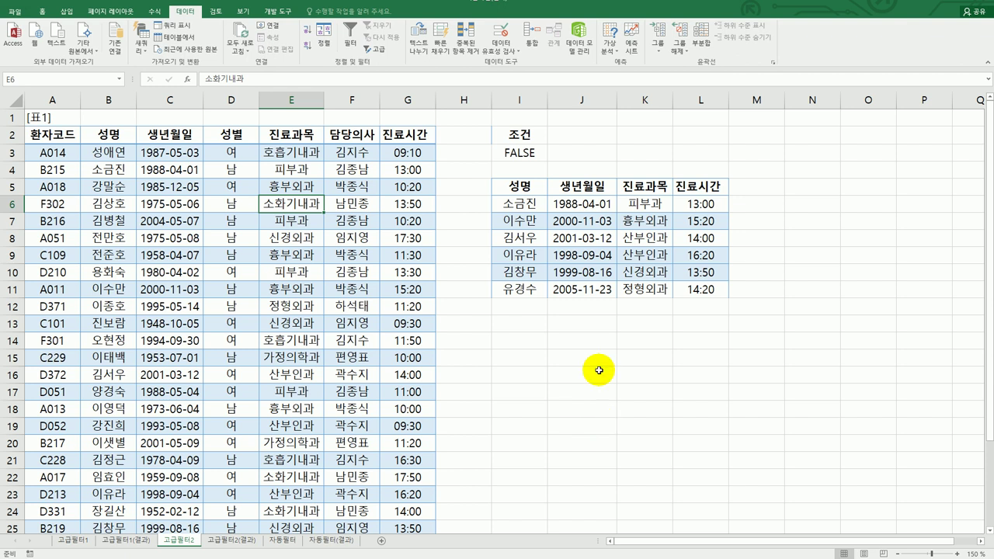
left_click_drag(592, 204, 583, 289)
left_click_drag(701, 203, 702, 288)
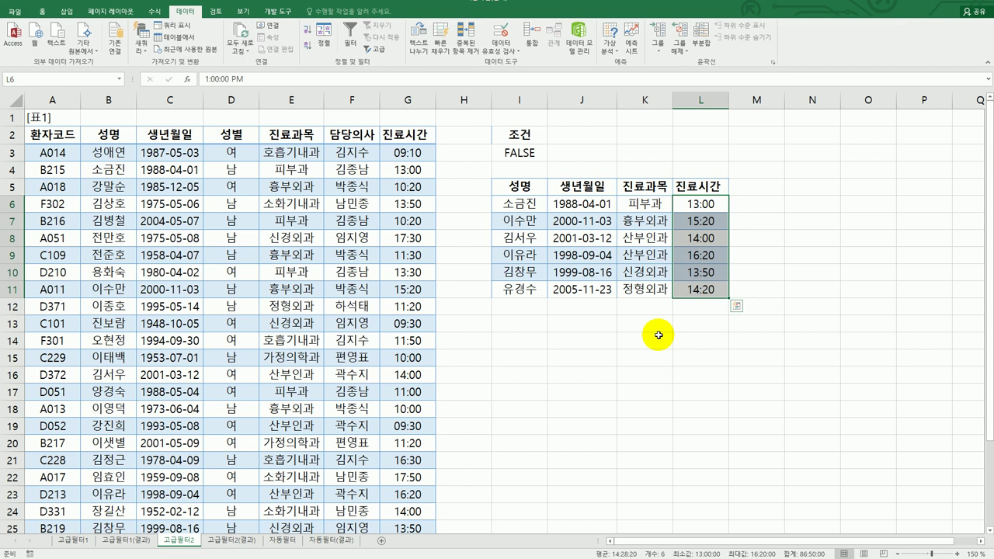
Step: Review the criteria formula in A41 on the 고급필터1 sheet against the source and extracted course records
left_click(295, 548)
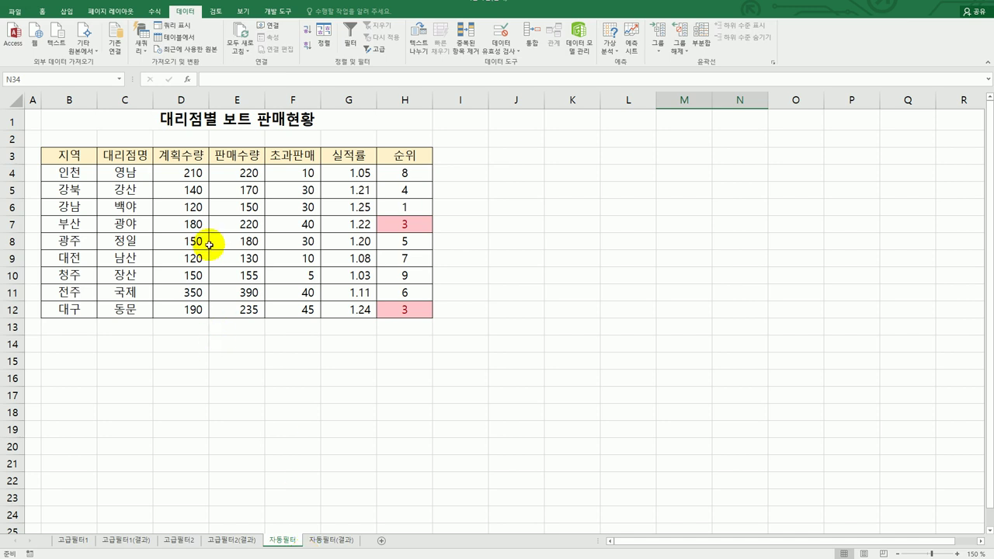
left_click(72, 540)
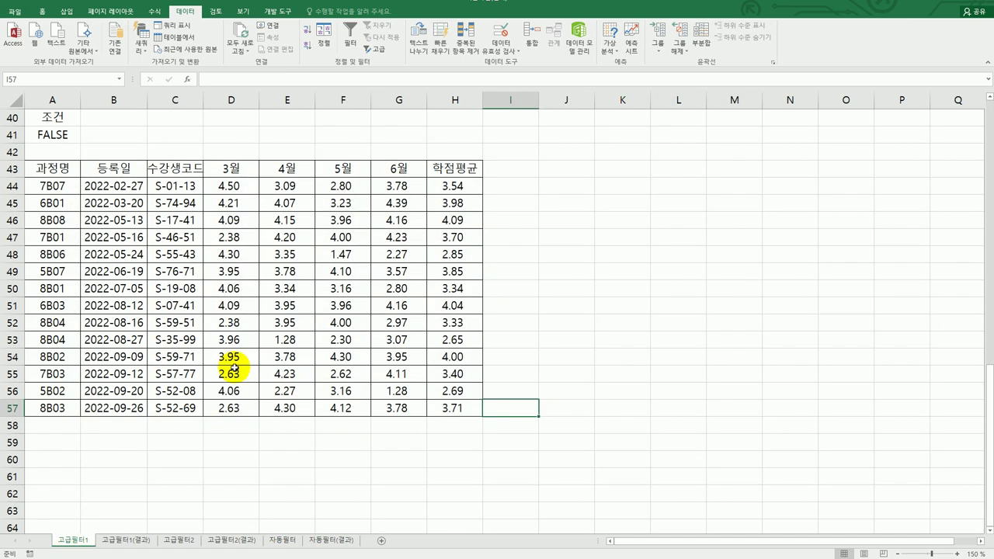
scroll(359, 296, "up", 8)
scroll(359, 297, "down", 4)
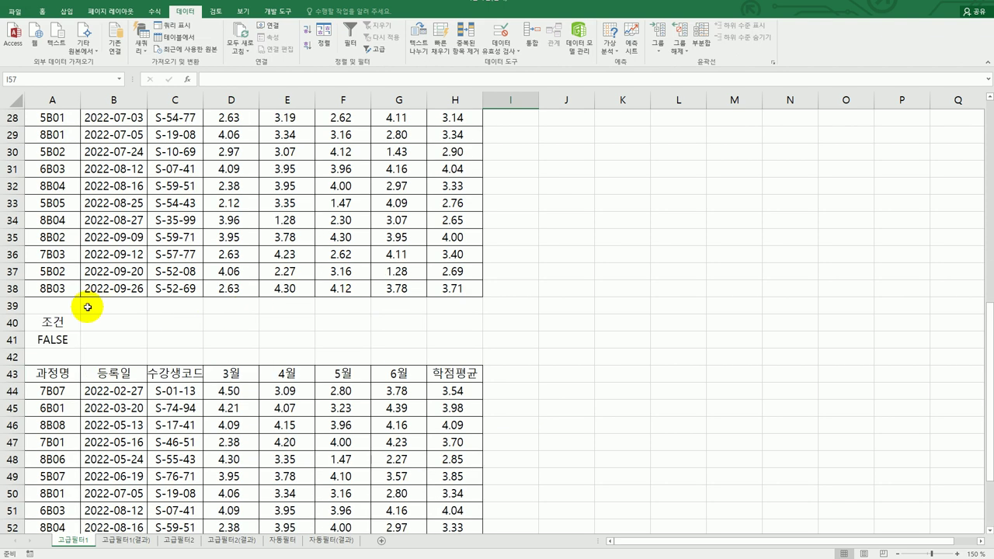
left_click(68, 323)
left_click(68, 340)
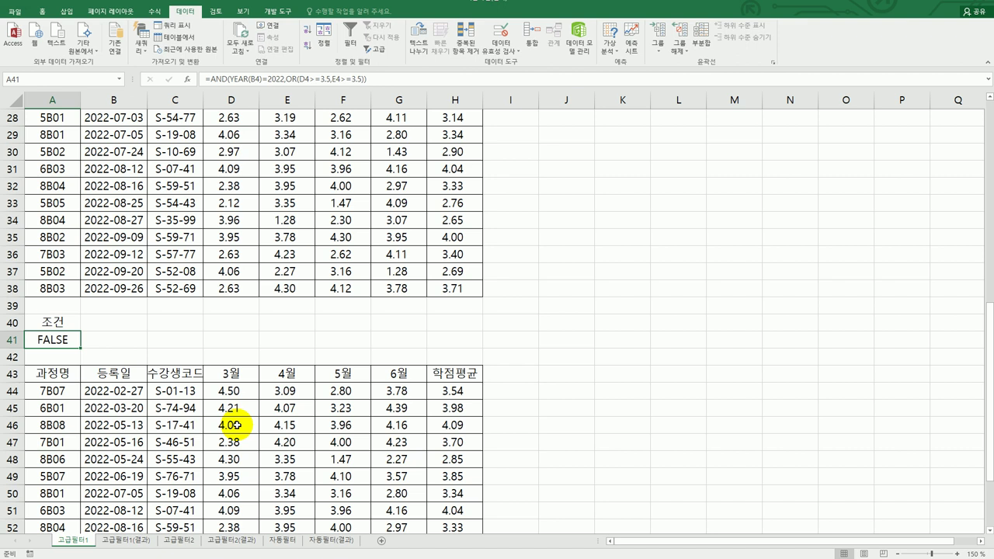
scroll(235, 425, "down", 2)
scroll(235, 425, "up", 4)
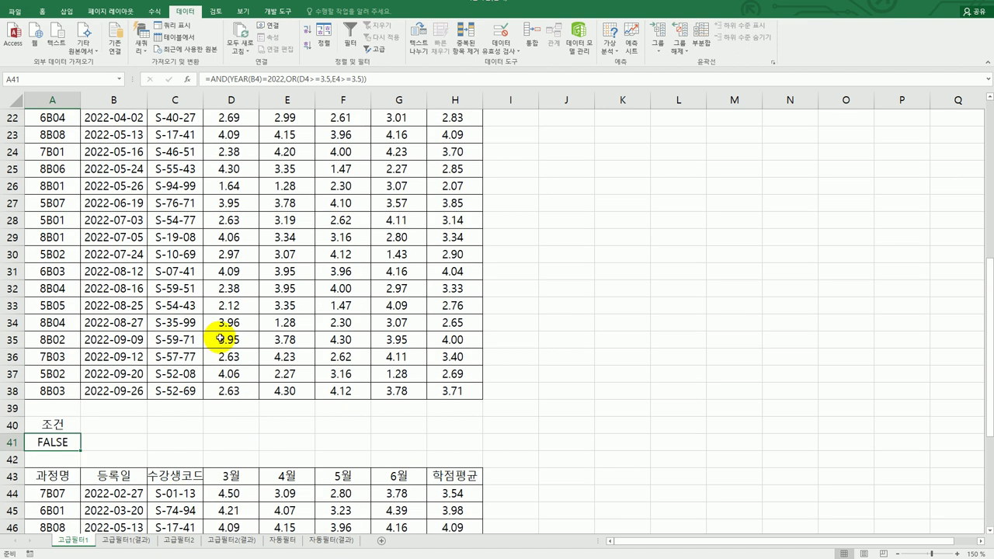
left_click(311, 273)
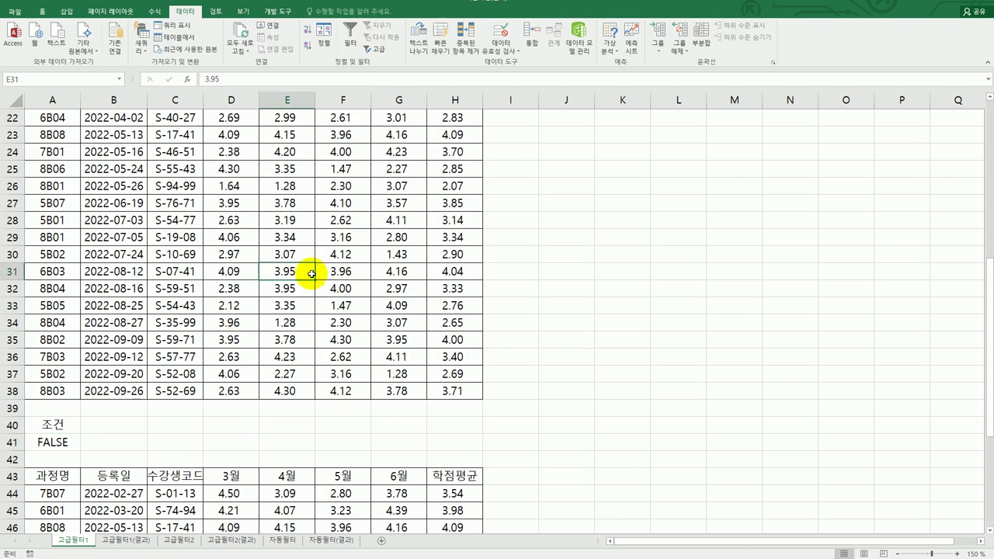
scroll(311, 273, "down", 4)
left_click(227, 355)
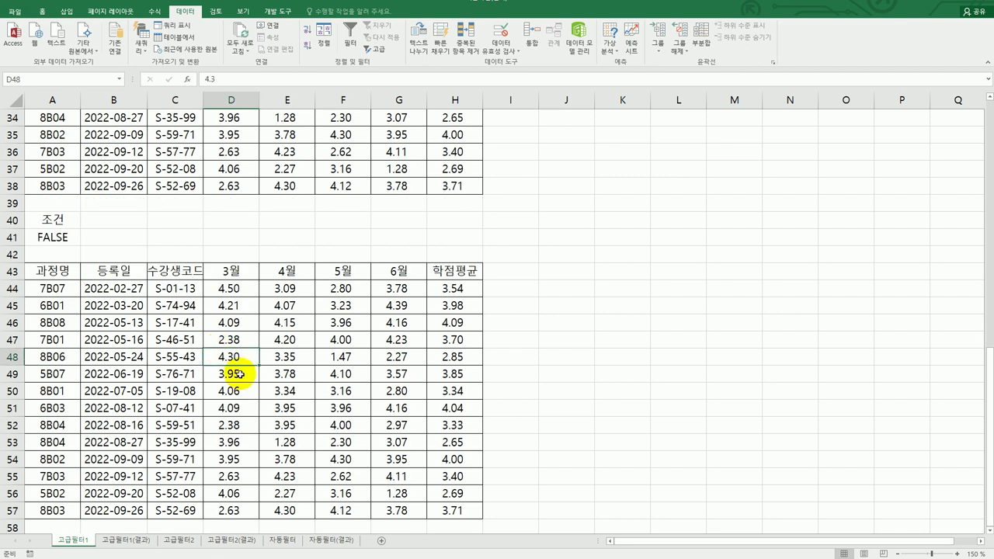
Step: Turn on AutoFilter for the 대리점별 보트 판매현황 table on the 자동필터 sheet and look over its headings up to 초과판매
left_click(282, 540)
left_click_drag(525, 190, 539, 234)
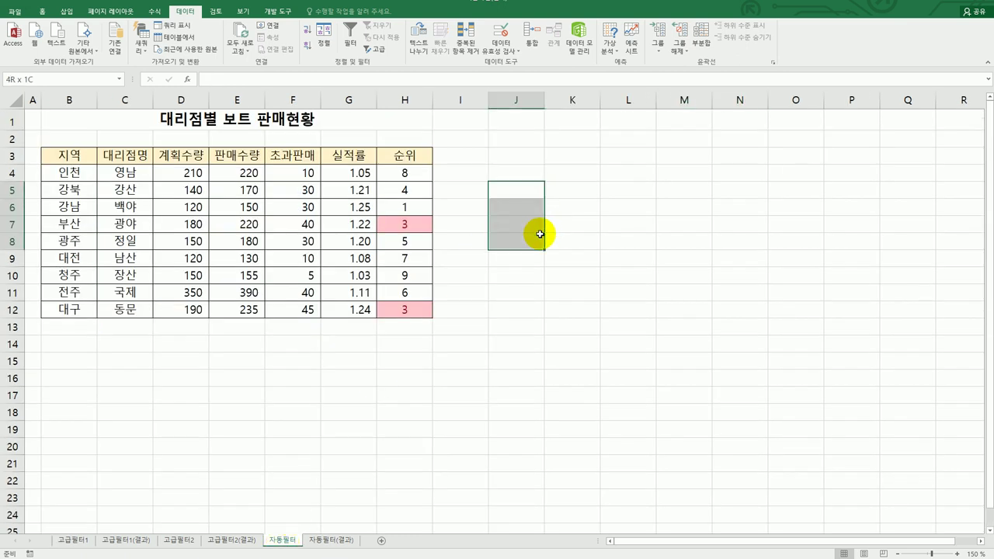
left_click(231, 205)
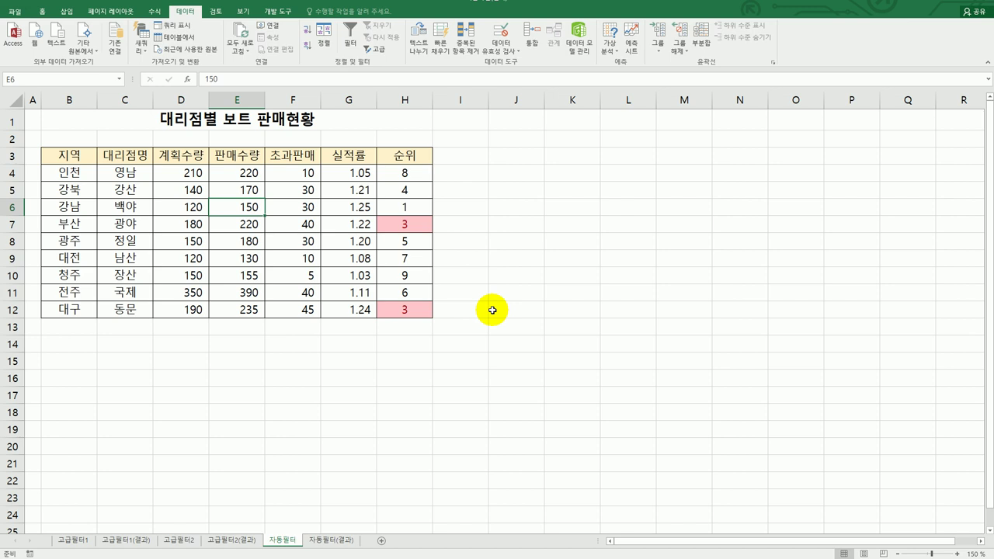
left_click(351, 43)
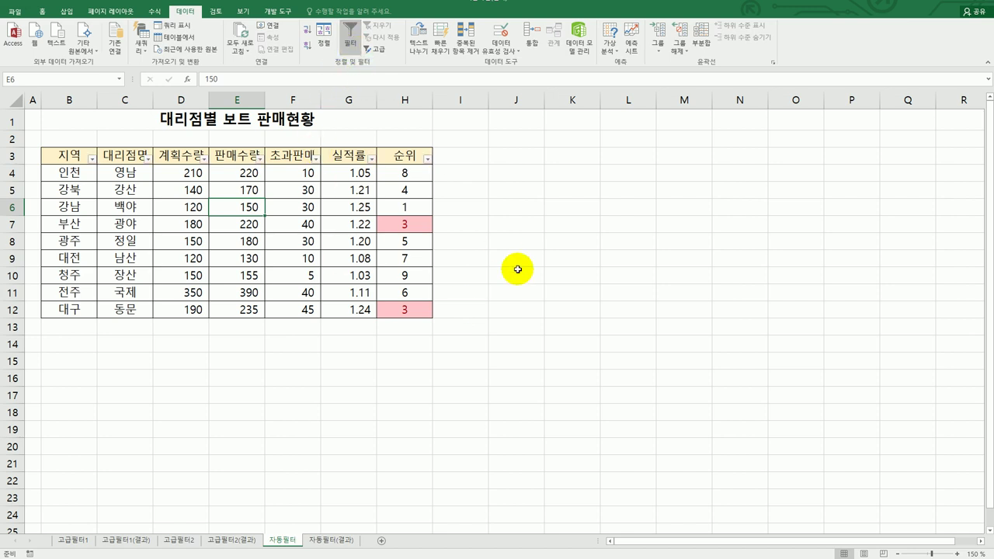
left_click_drag(71, 156, 300, 153)
left_click(304, 154)
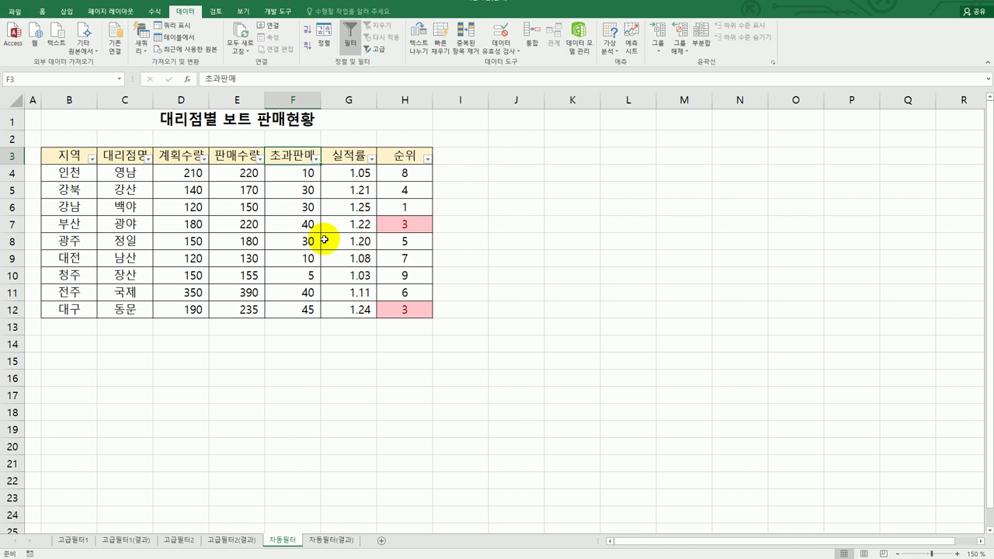
Step: Filter the 판매수량 column to values greater than or equal to 200 and compare the records with the 자동필터(결과) sheet
left_click(238, 157)
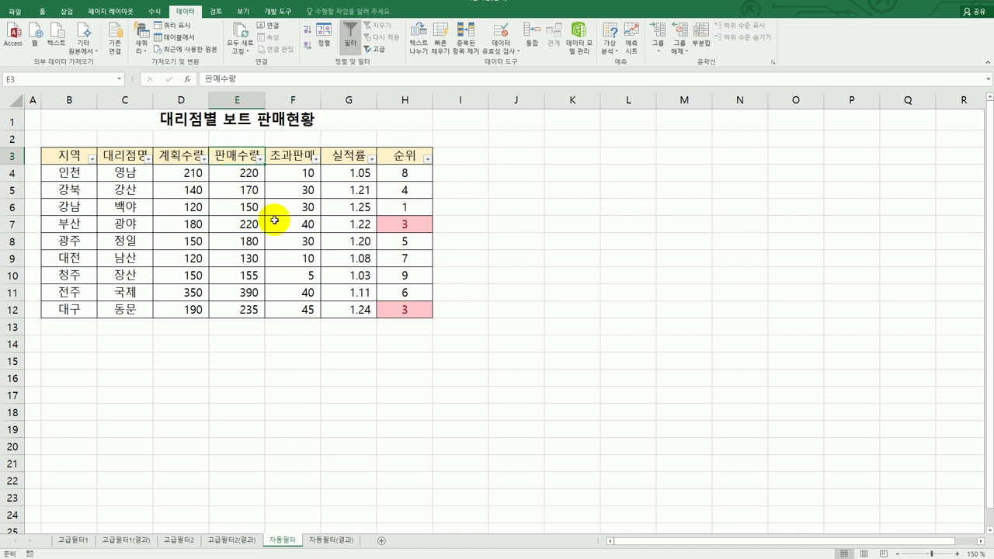
left_click(260, 158)
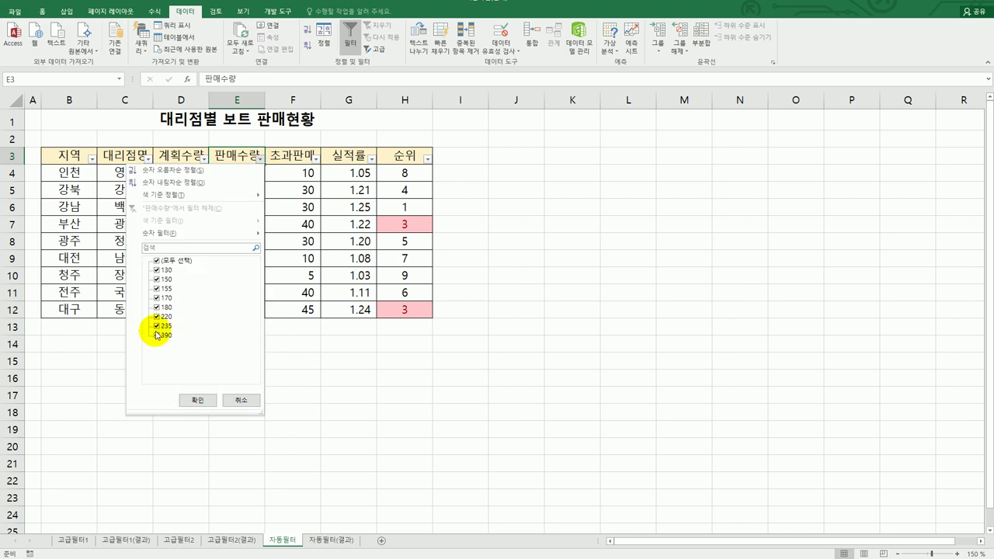
mouse_move(197, 240)
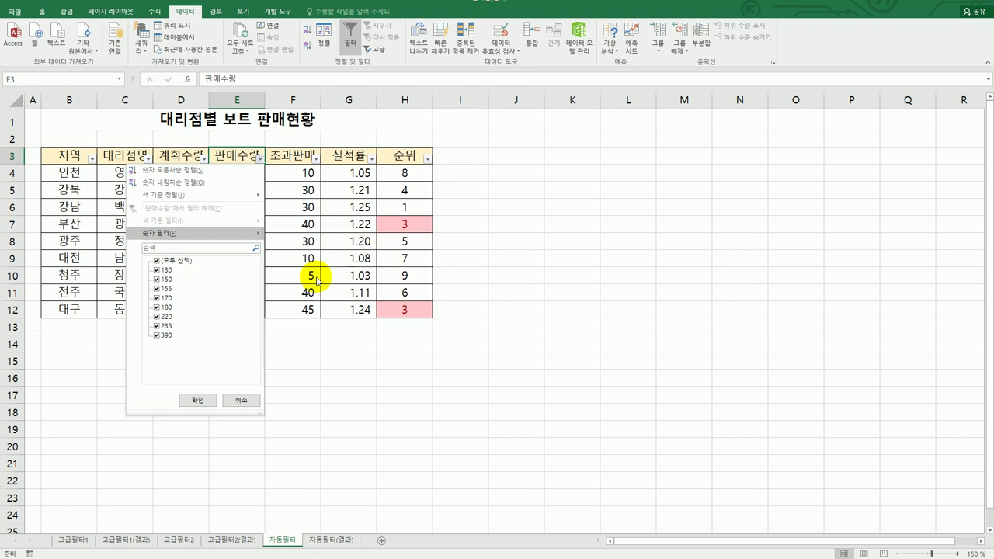
left_click(318, 274)
type("200")
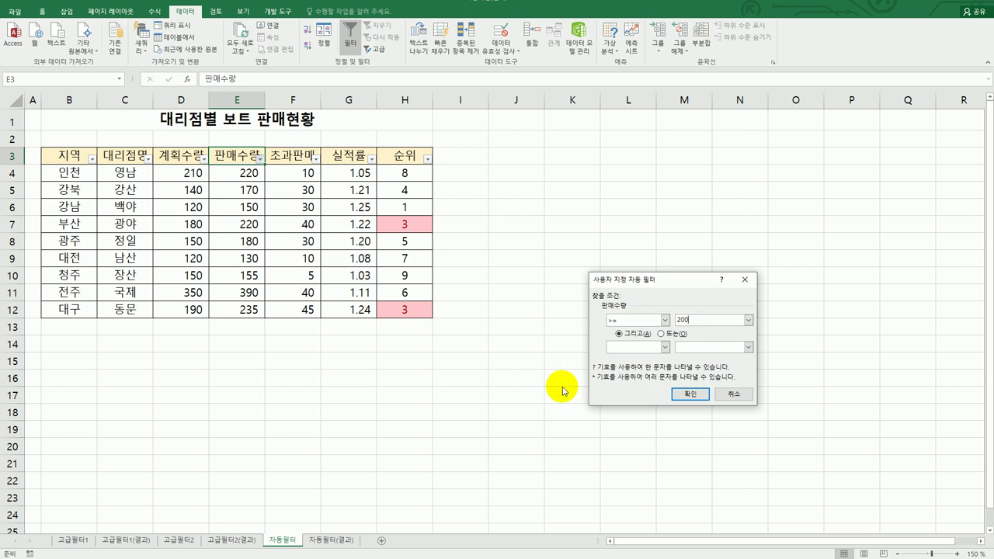
left_click(687, 394)
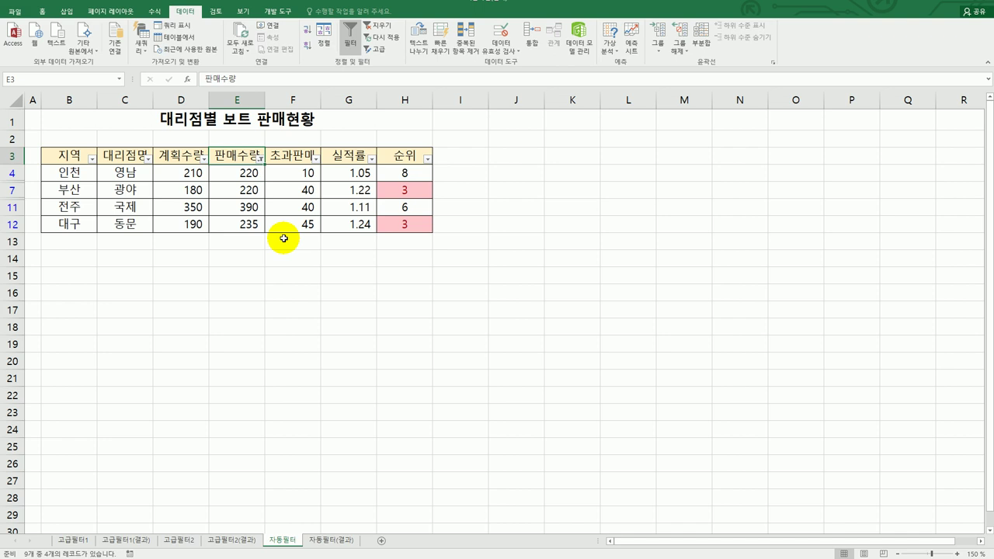
left_click(332, 541)
left_click(280, 542)
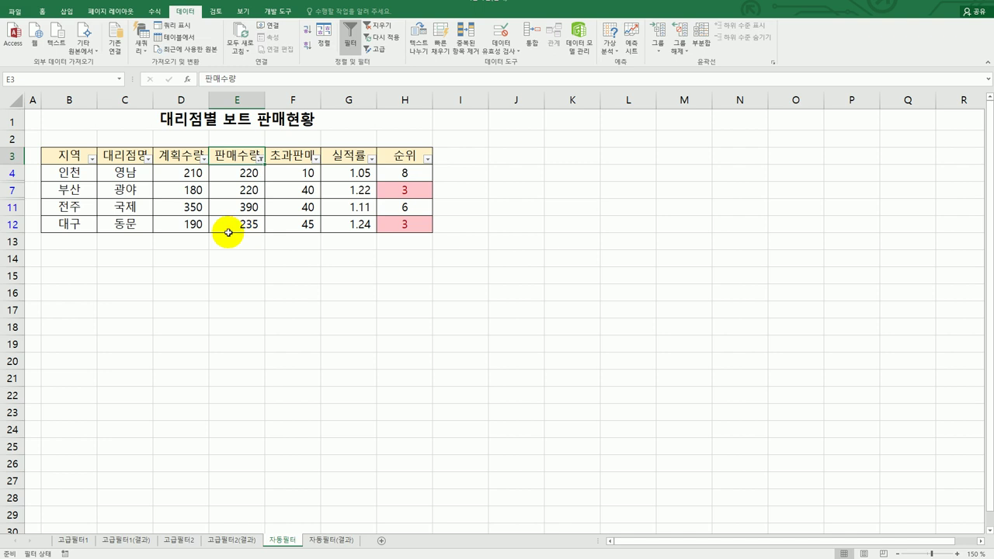
Step: Add a number filter on the 계획수량 column for values greater than or equal to 200
left_click(203, 160)
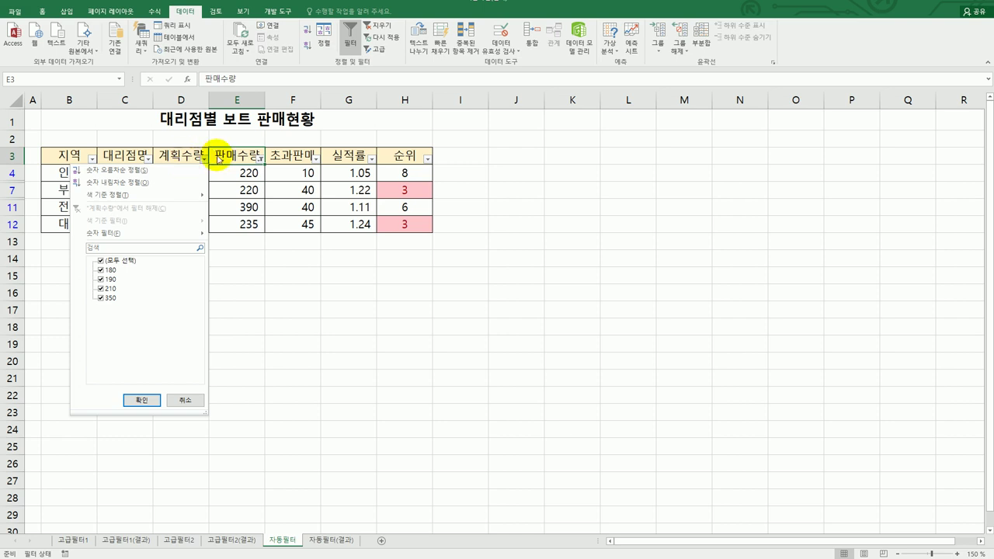
mouse_move(157, 237)
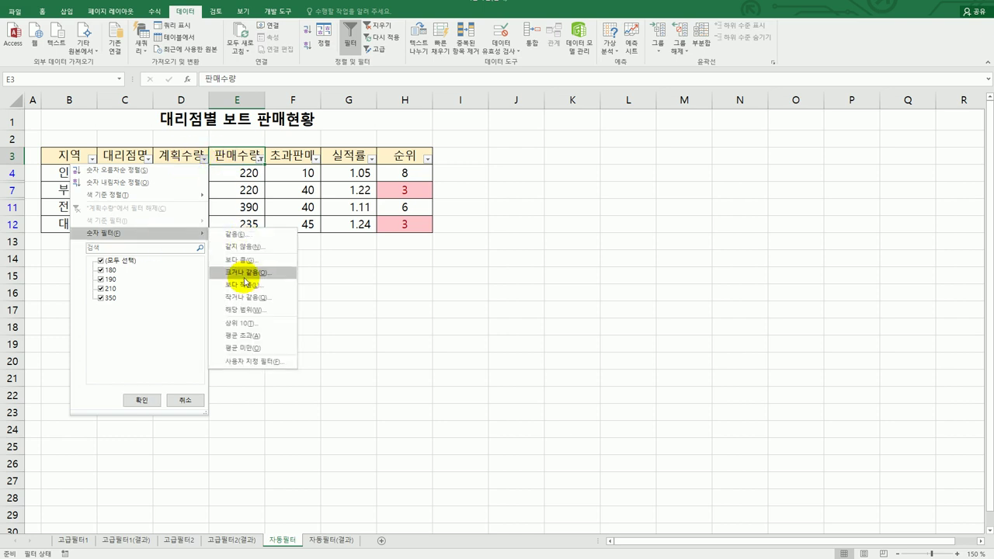
left_click(244, 280)
type("200")
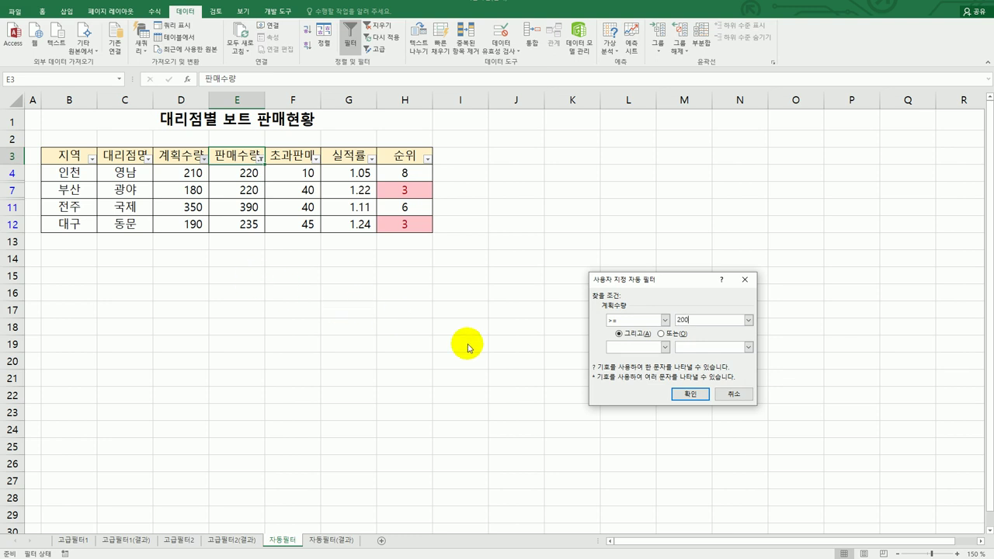
left_click(681, 394)
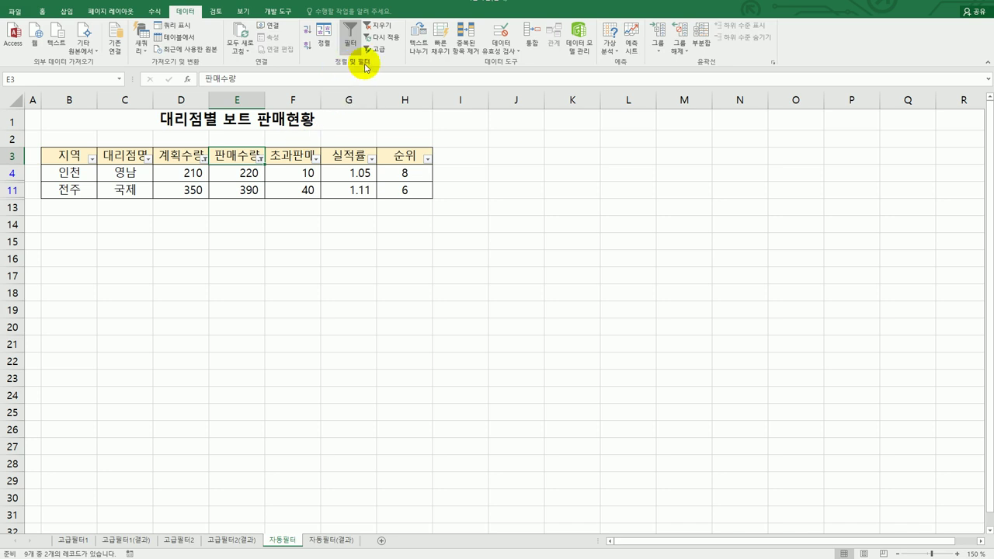
Step: Clear all filter conditions from the 대리점별 보트 판매현황 table and turn AutoFilter off
left_click(379, 26)
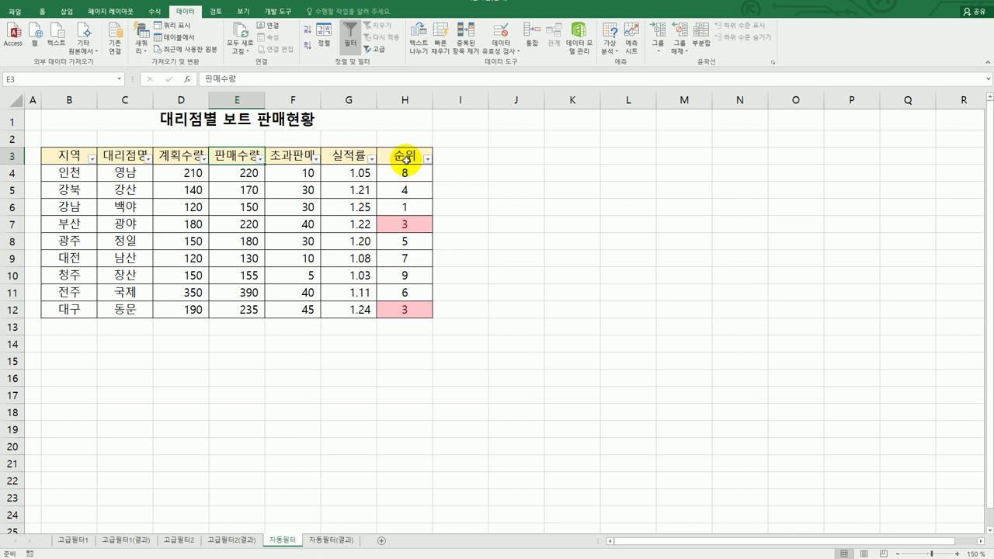
left_click(350, 38)
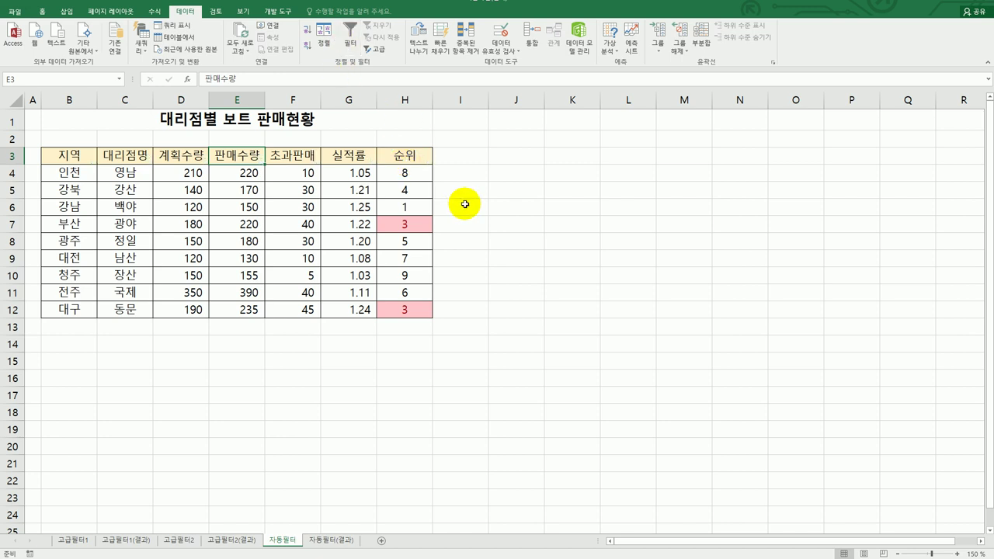
left_click(485, 223)
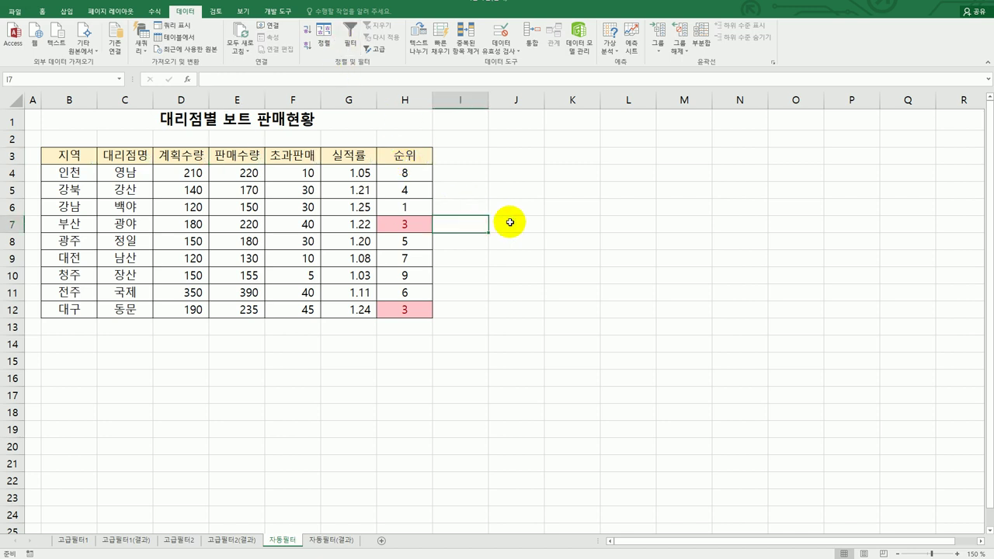